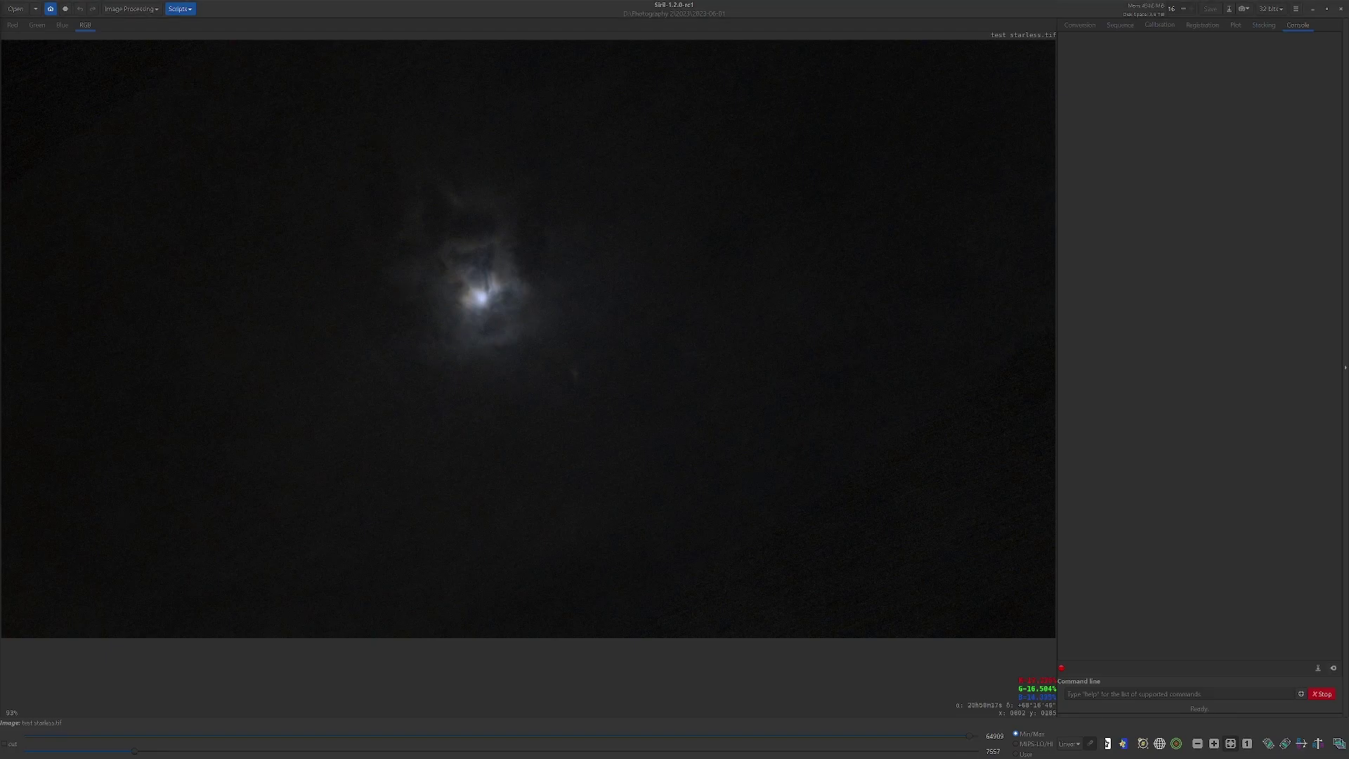
# - Browse the Image Processing menu several times without choosing a function
pyautogui.click(150, 10)
pyautogui.click(153, 10)
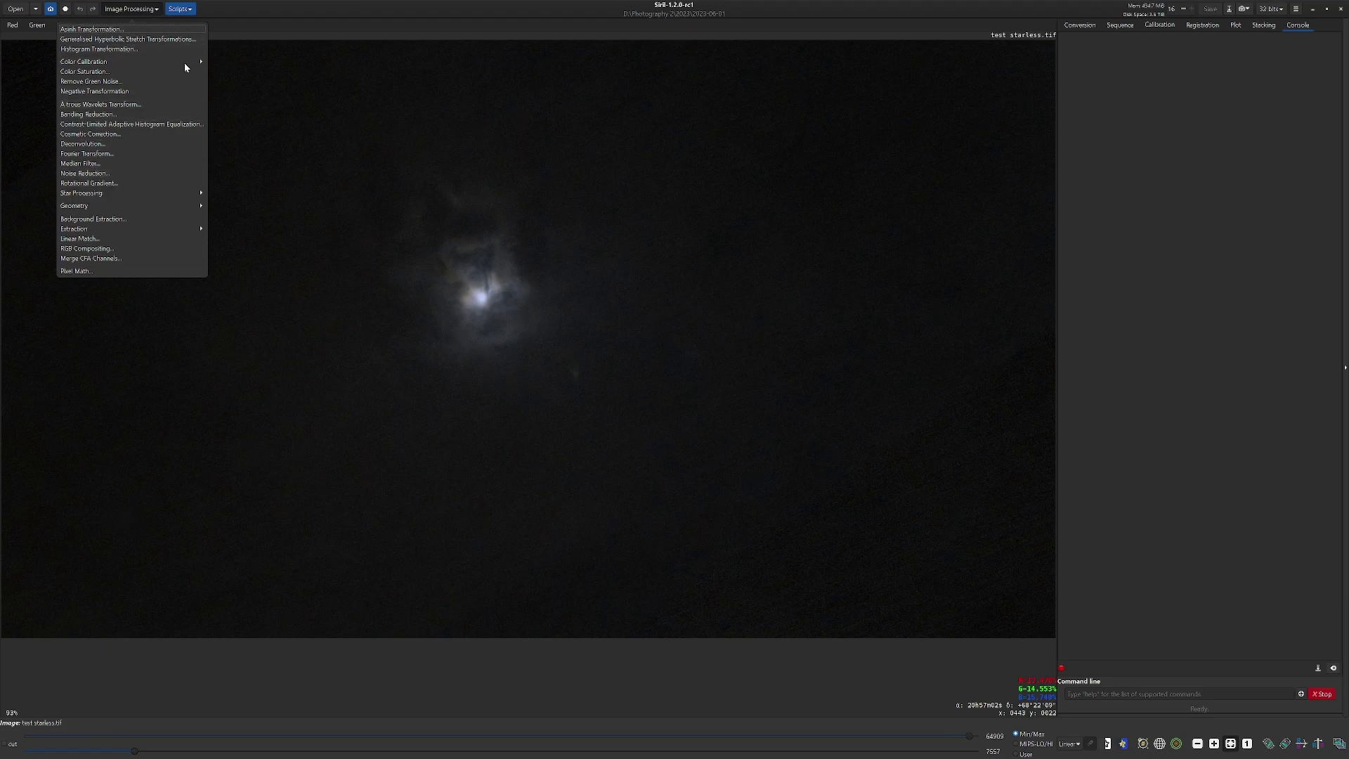
pyautogui.click(436, 7)
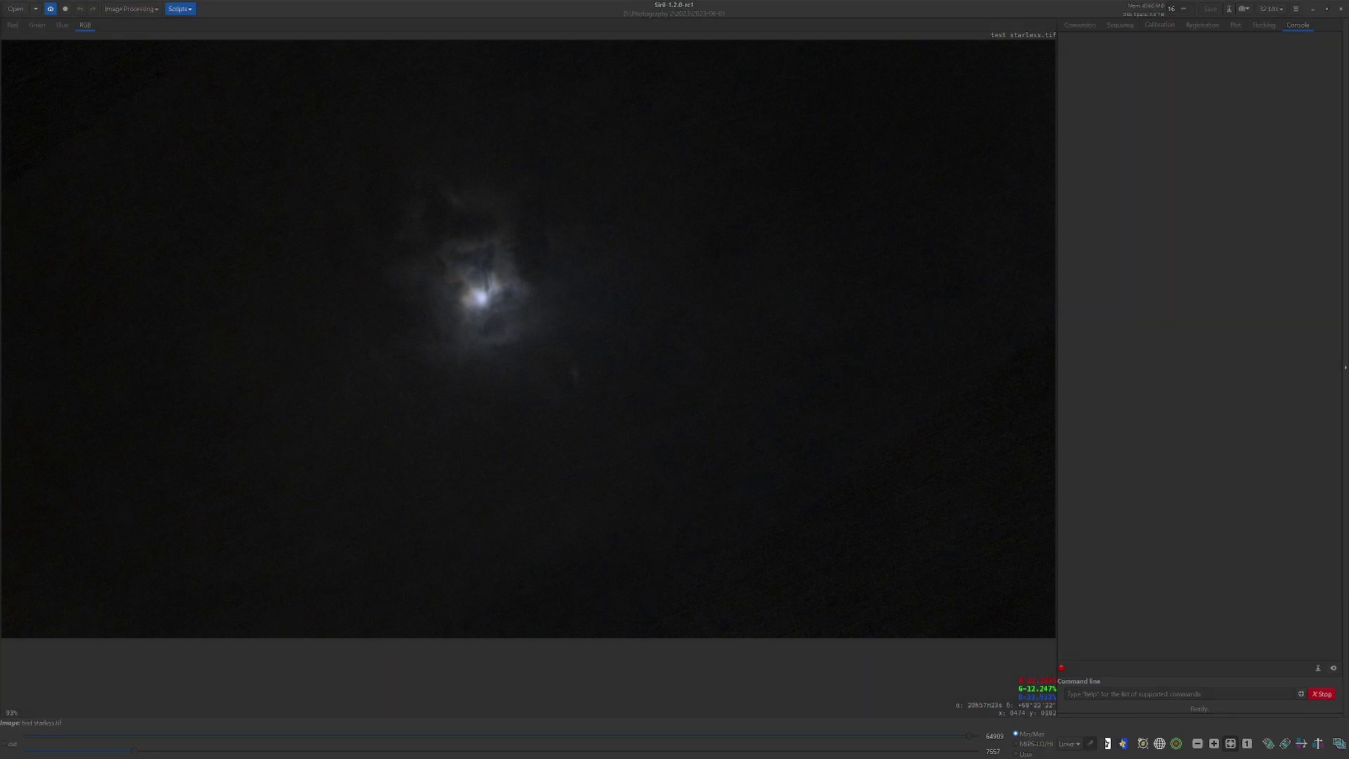
pyautogui.click(152, 10)
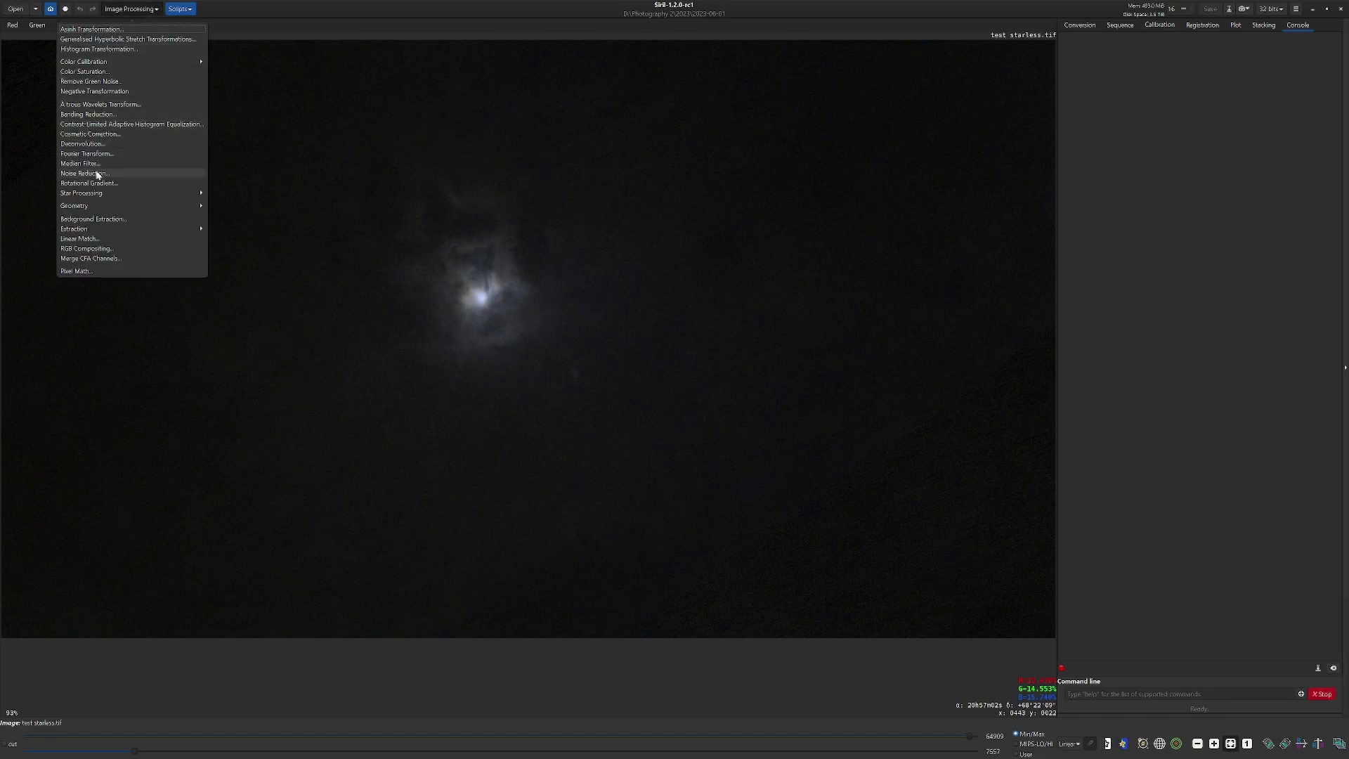
pyautogui.click(441, 6)
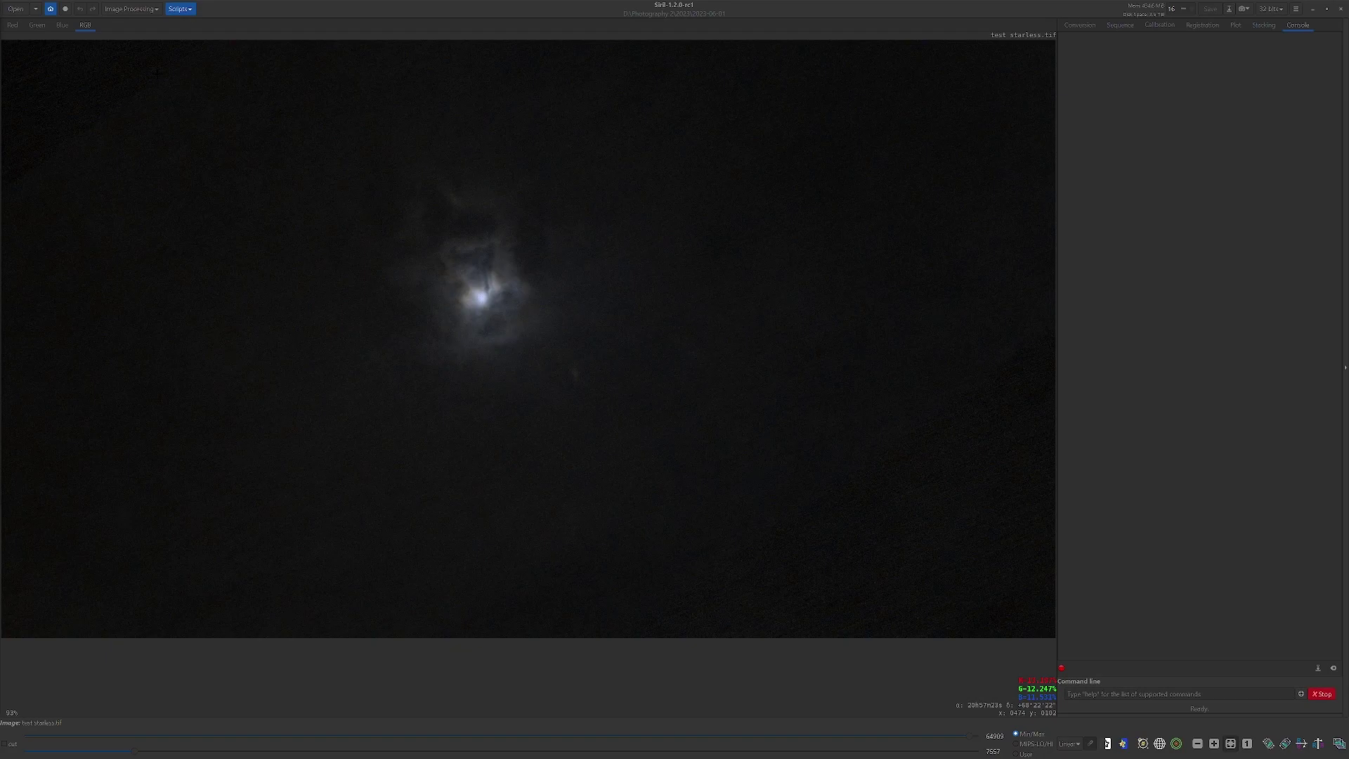
pyautogui.click(153, 12)
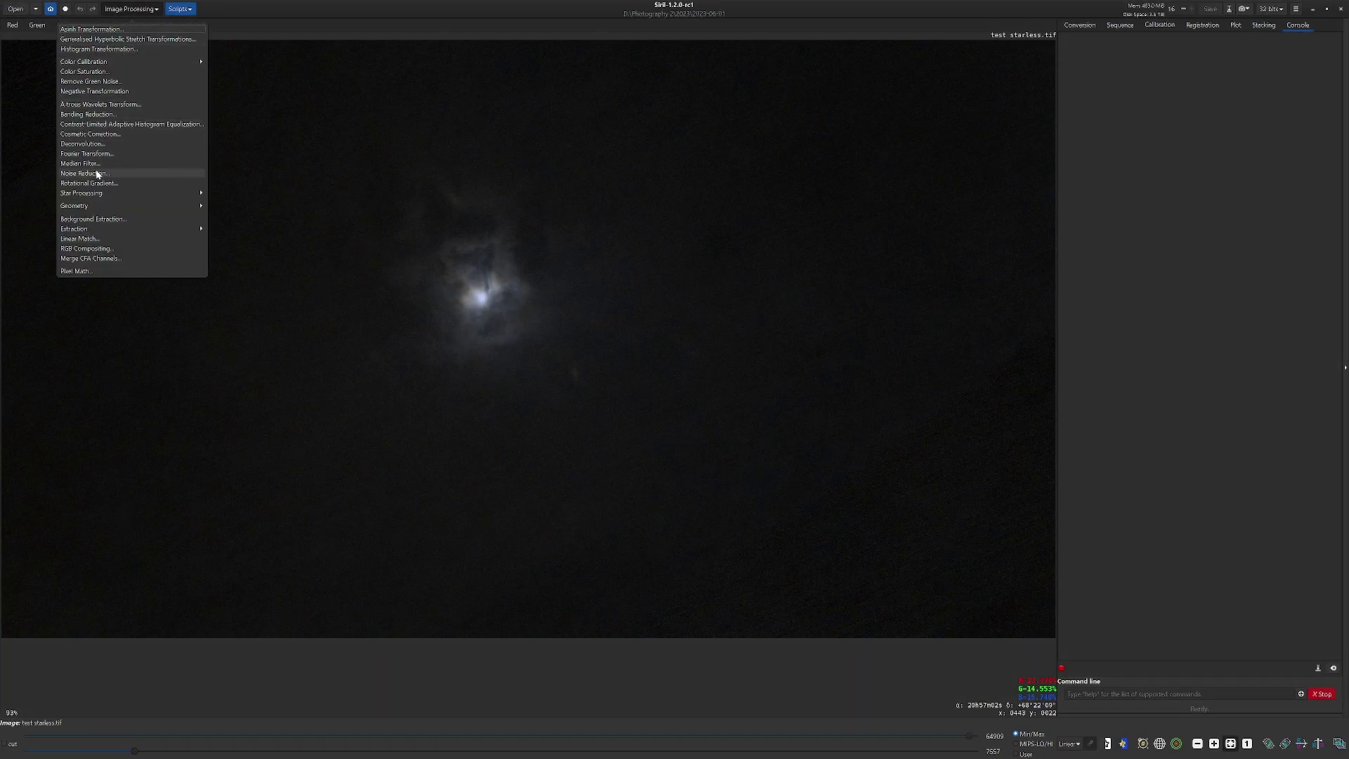
pyautogui.click(441, 3)
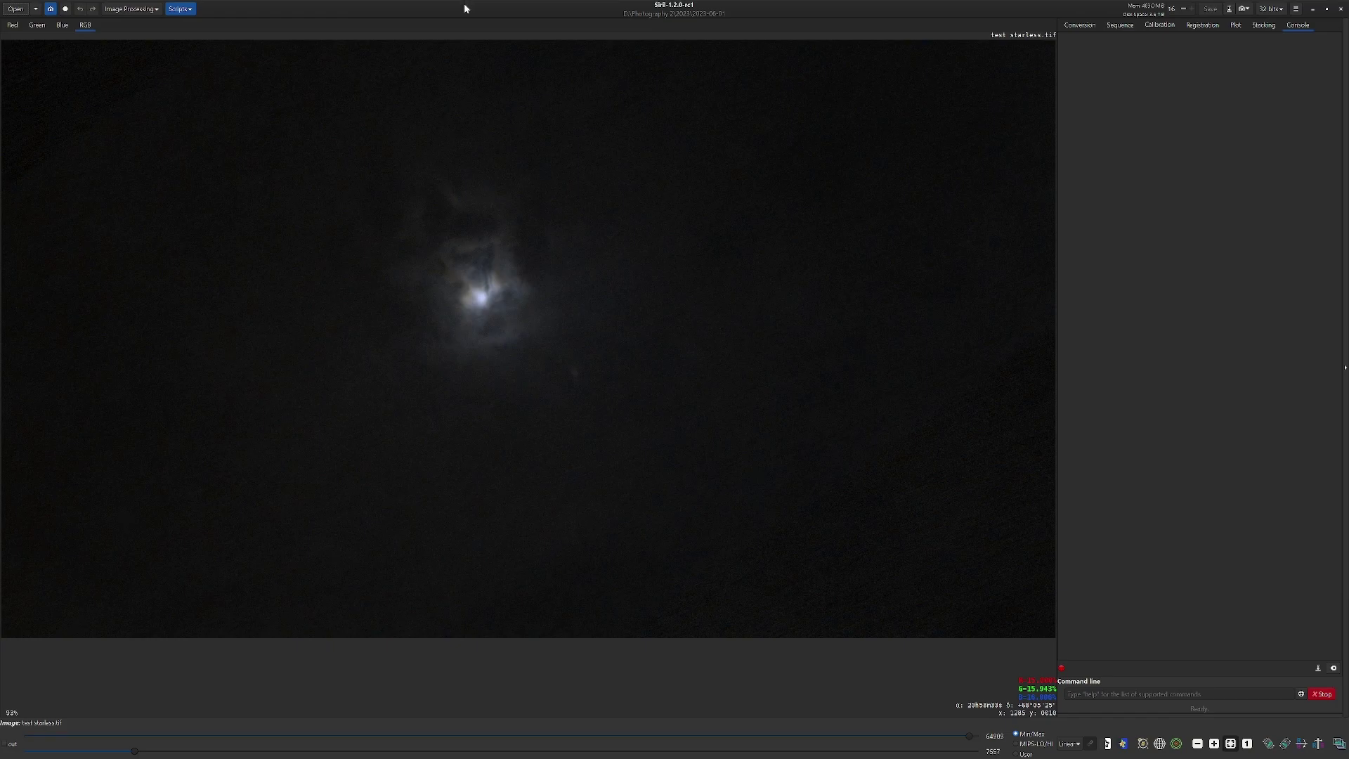
# - Bring up Noise Reduction, move the dialog aside, and disable the secondary denoising stage
pyautogui.click(132, 9)
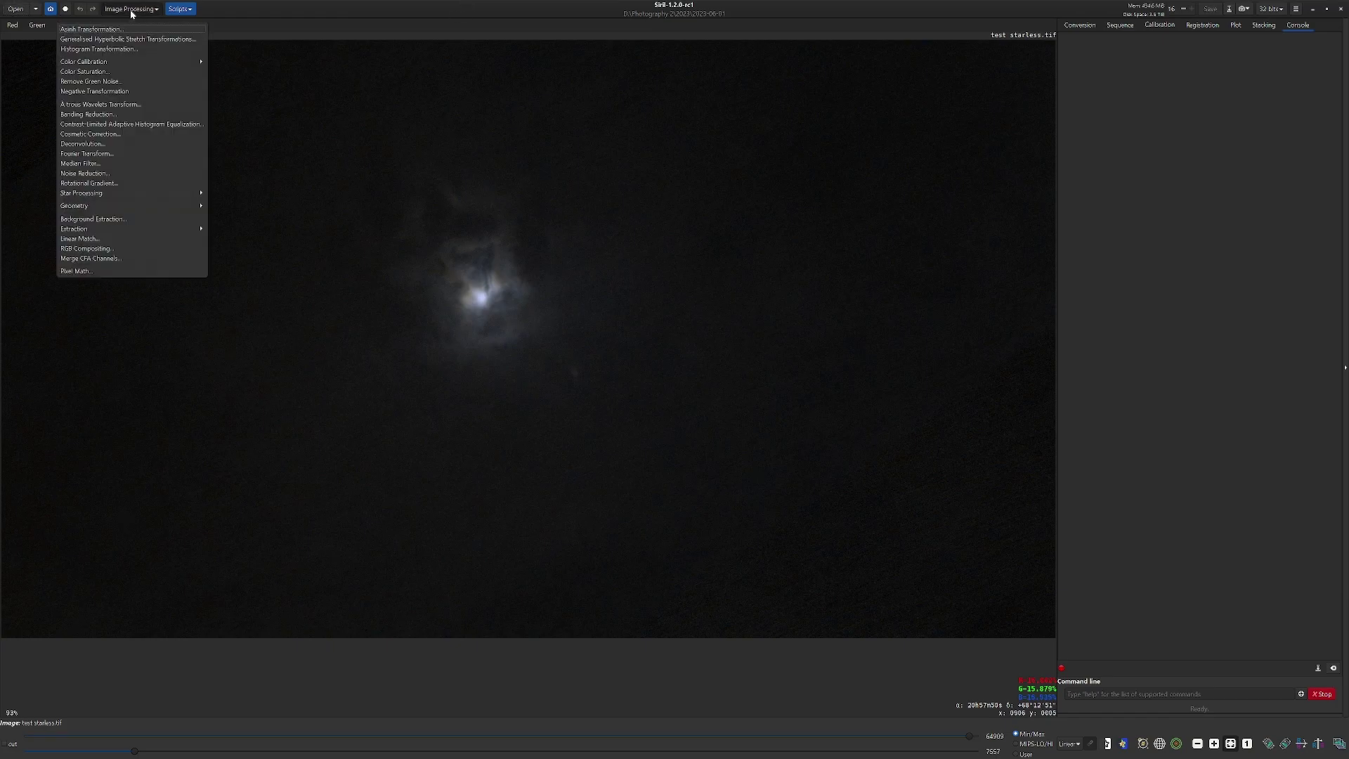
pyautogui.click(91, 173)
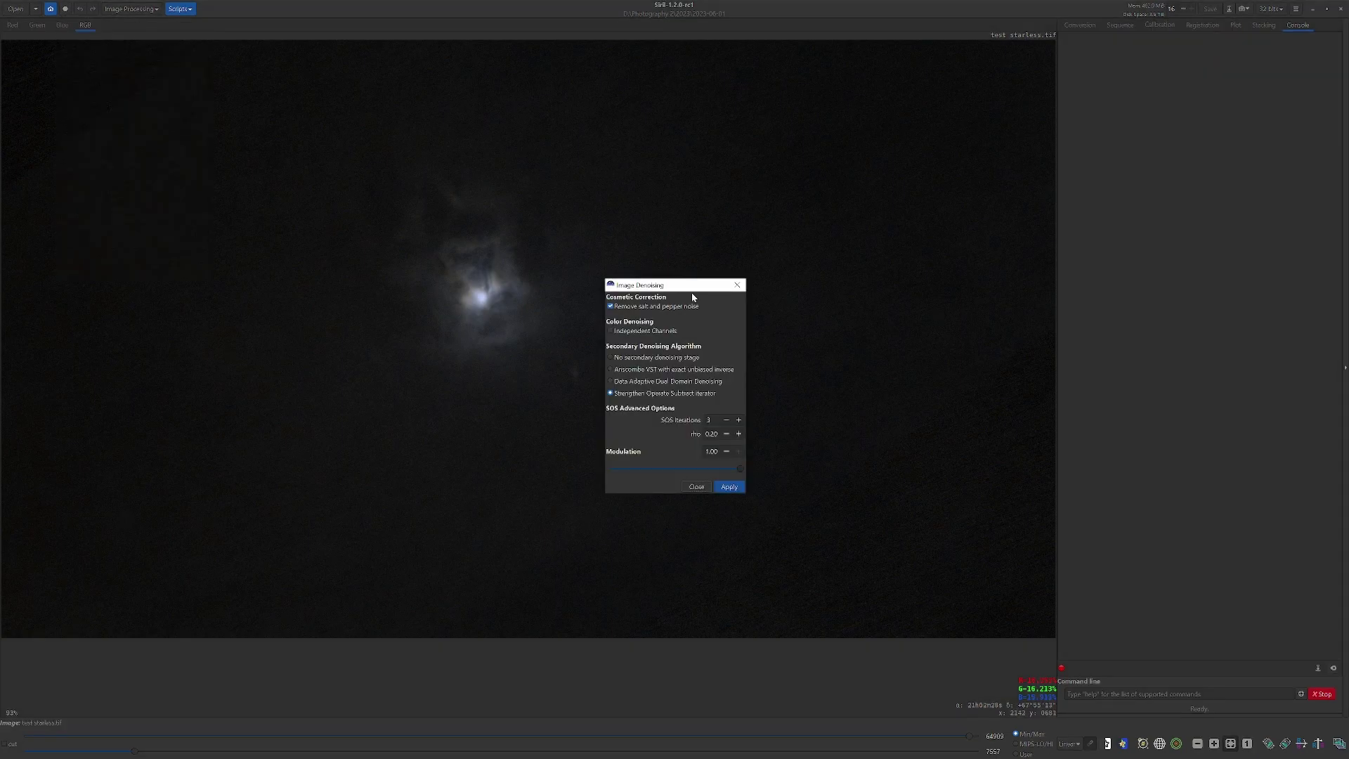
pyautogui.moveTo(692, 296); pyautogui.dragTo(1150, 244)
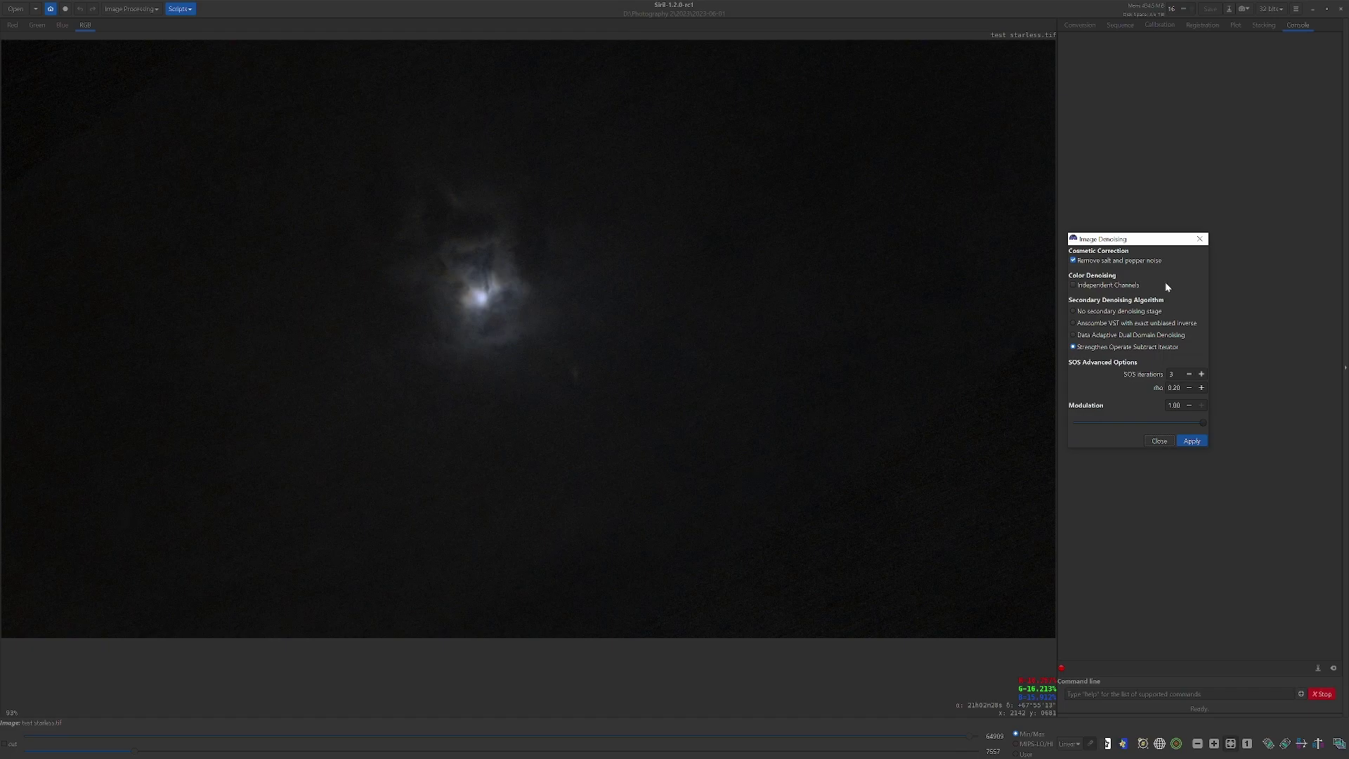
pyautogui.click(1100, 313)
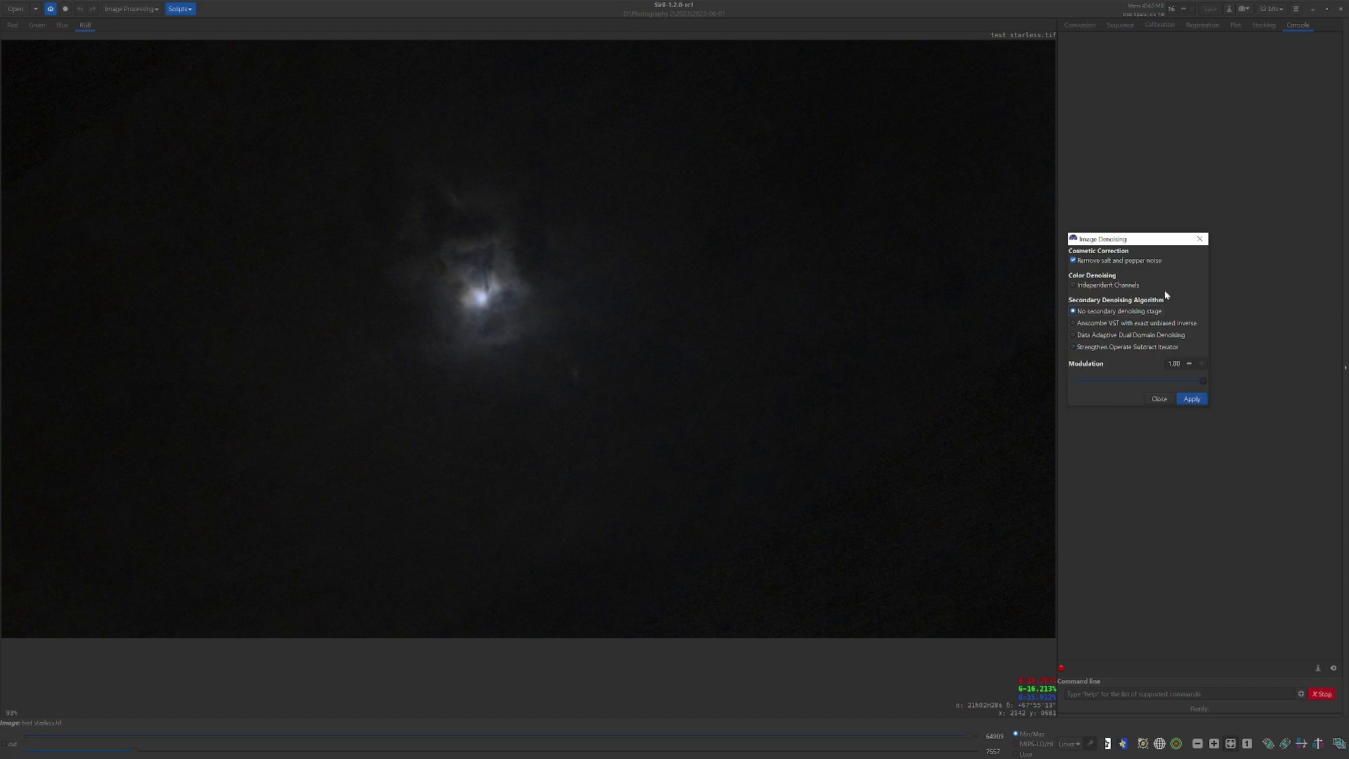
# - Apply NL-Bayes denoise plain, with Anscombe VST and with SOS iterator, undoing unwanted results
pyautogui.click(1192, 399)
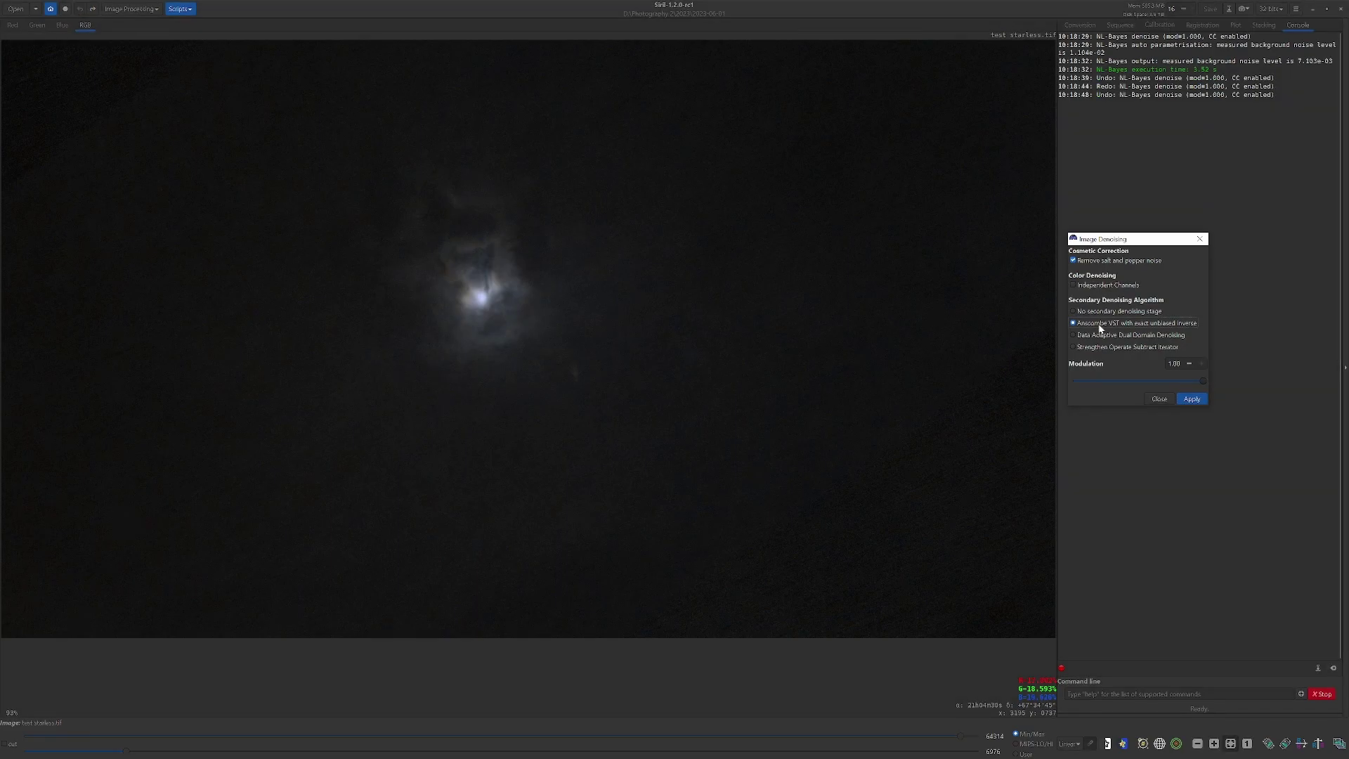
pyautogui.click(1192, 398)
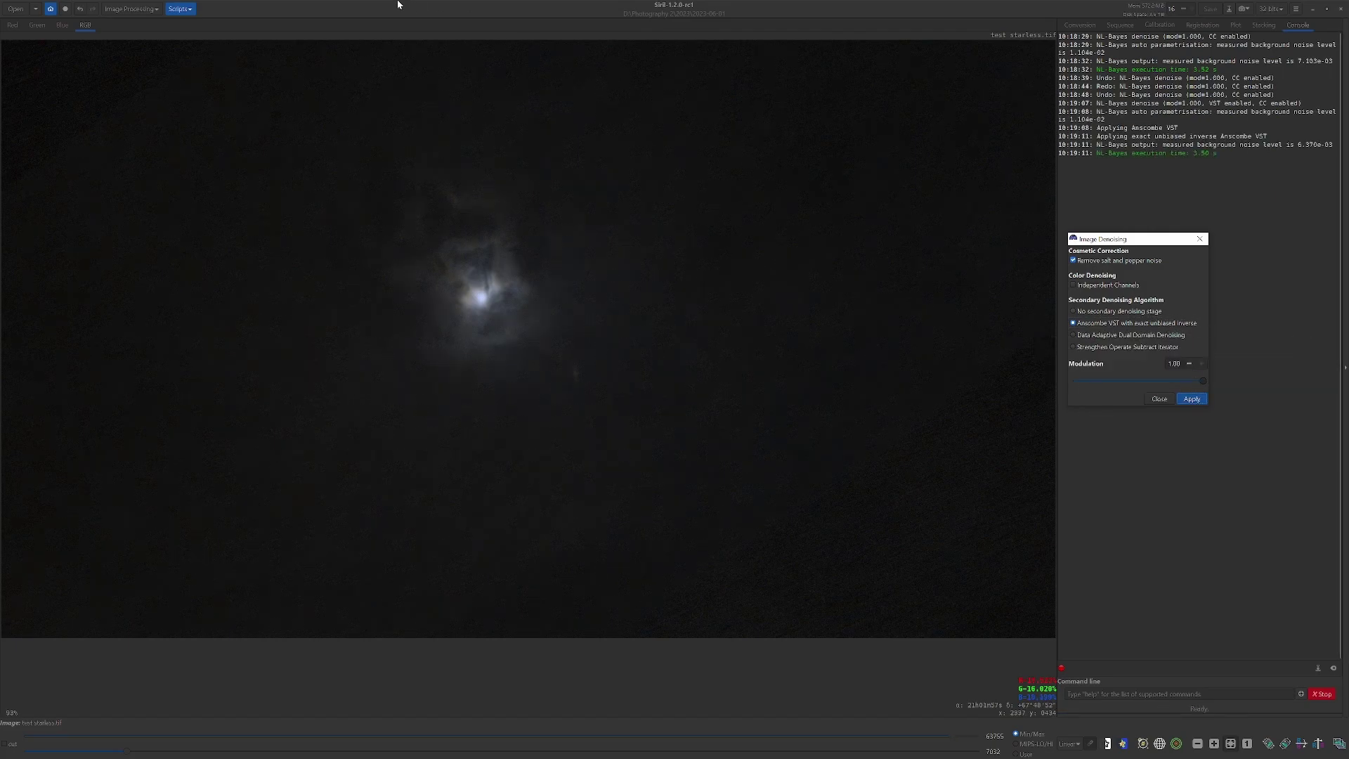
pyautogui.click(81, 10)
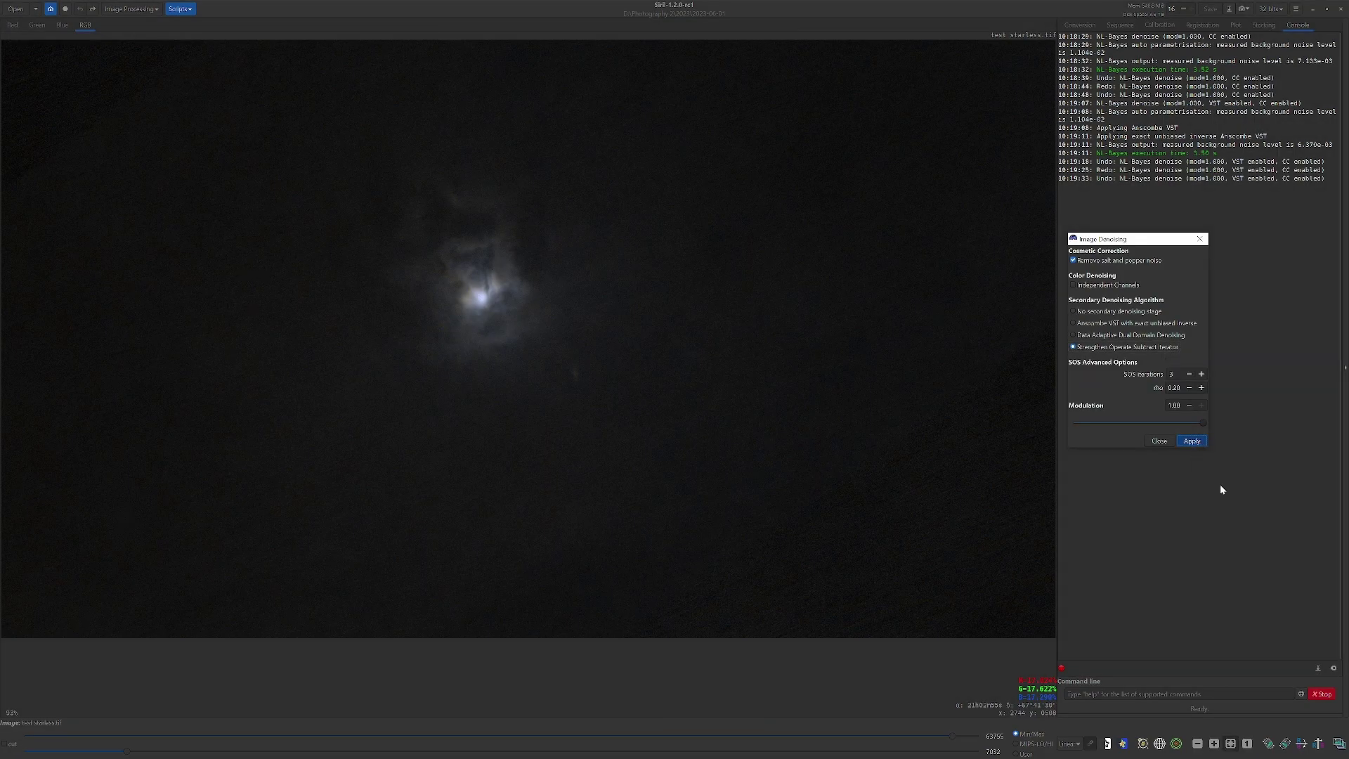
pyautogui.click(1191, 441)
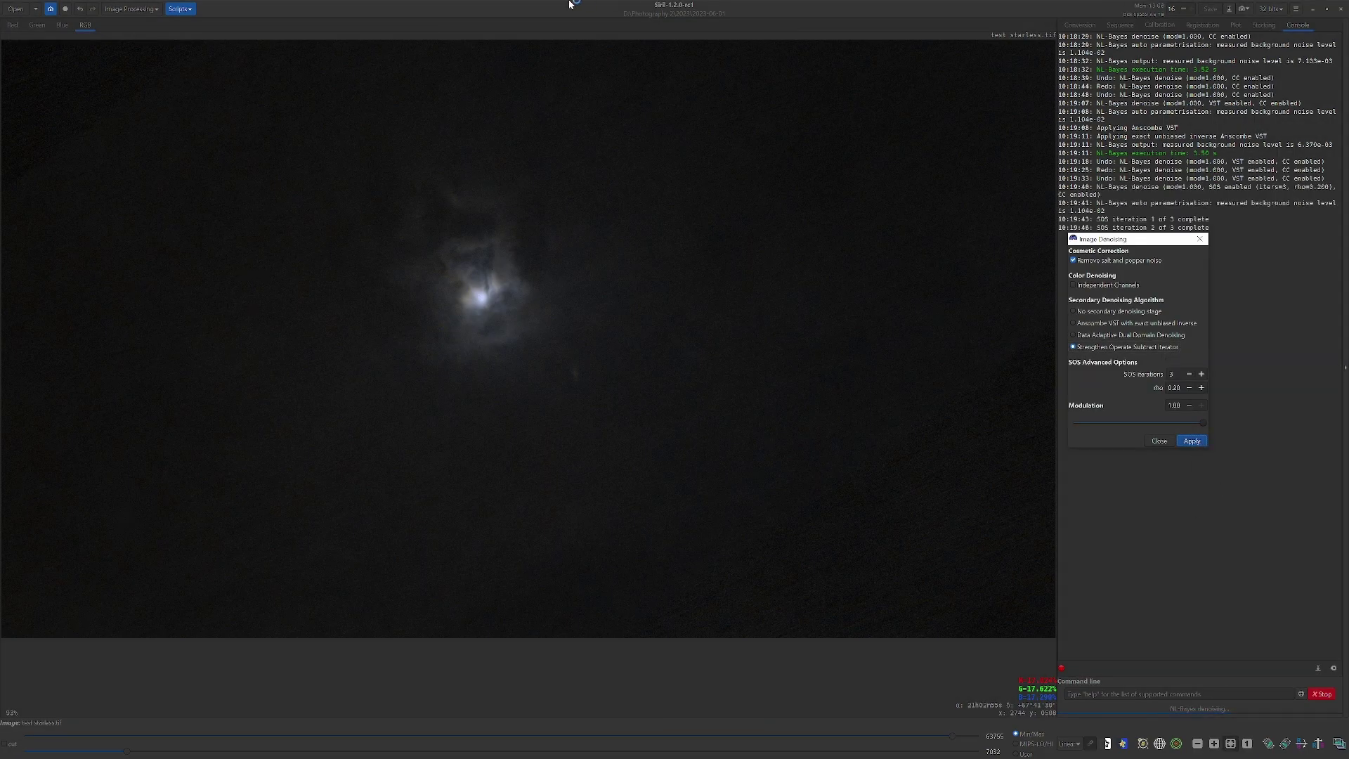
pyautogui.click(81, 10)
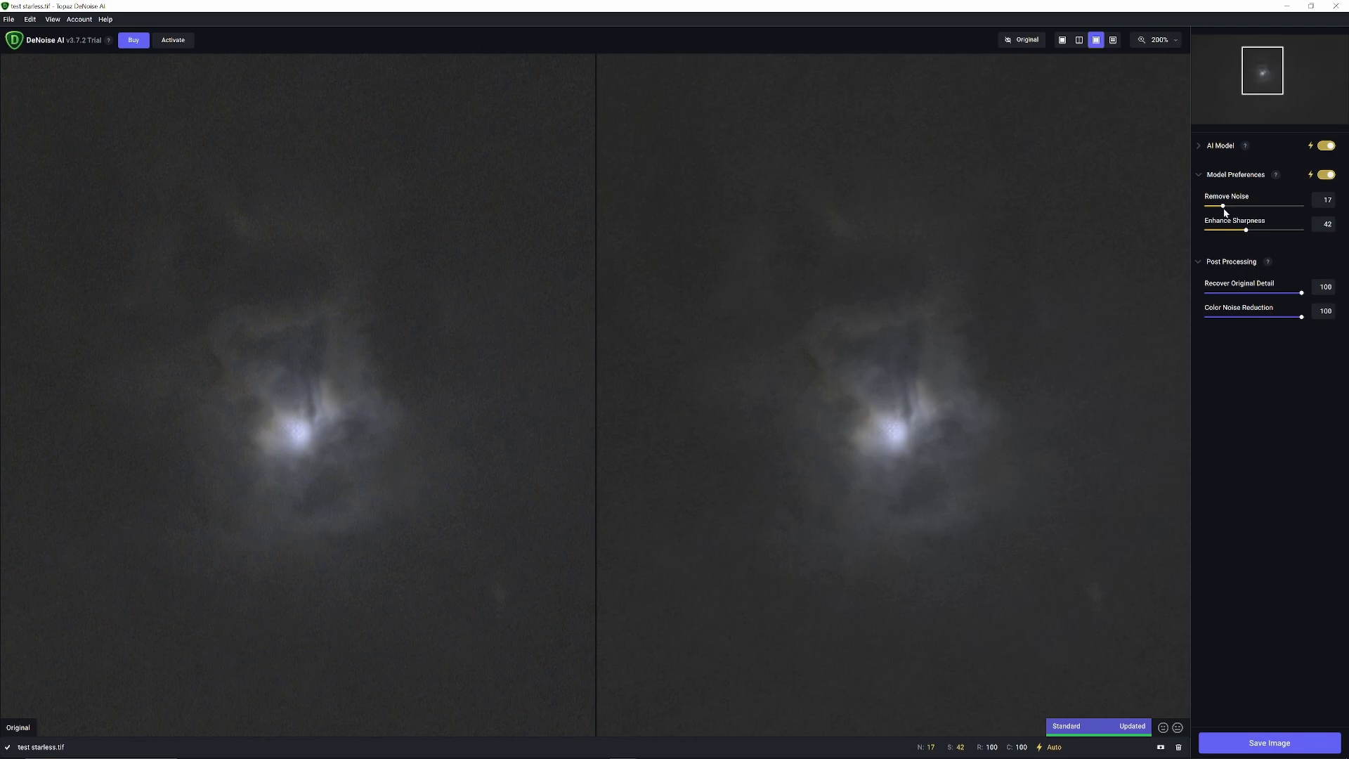
# - Compare slider settings, ending at Remove Noise 17 and Enhance Sharpness 42
pyautogui.moveTo(1223, 206); pyautogui.dragTo(1275, 208)
pyautogui.moveTo(1246, 232); pyautogui.dragTo(1296, 235)
pyautogui.moveTo(1289, 208); pyautogui.dragTo(1225, 211)
pyautogui.doubleClick(1293, 231)
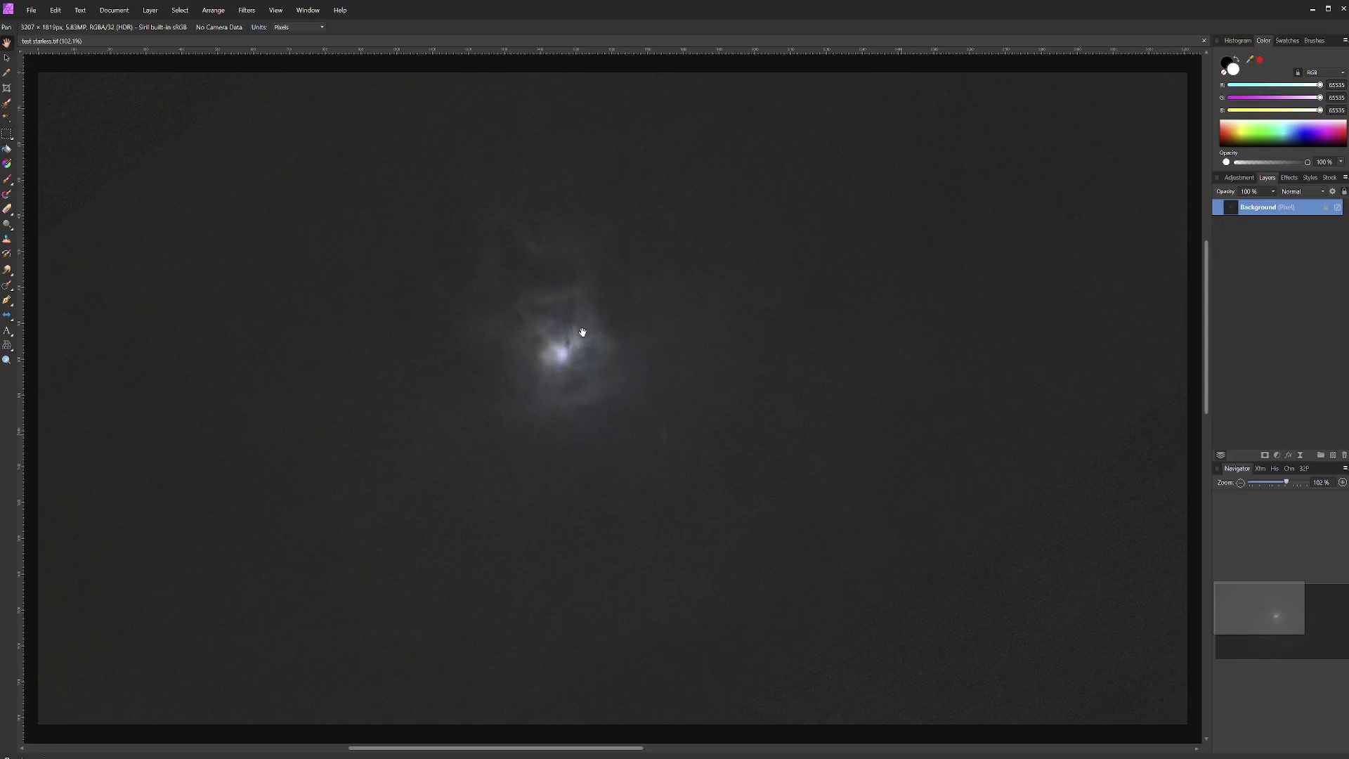
# - Duplicate the Background layer and hide the original
pyautogui.scroll(3, 582, 333)
pyautogui.moveTo(690, 319); pyautogui.dragTo(711, 395)
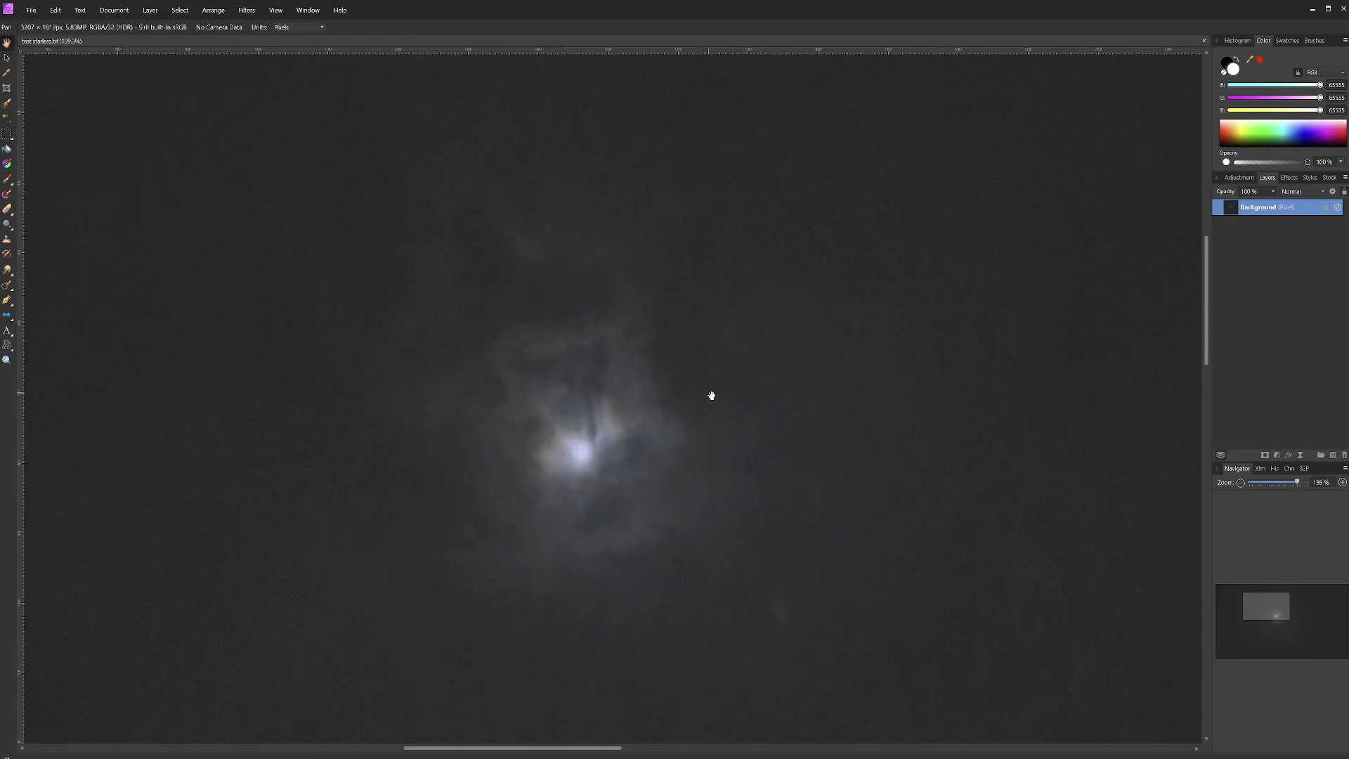
pyautogui.scroll(-2, 710, 394)
pyautogui.moveTo(876, 428); pyautogui.dragTo(831, 397)
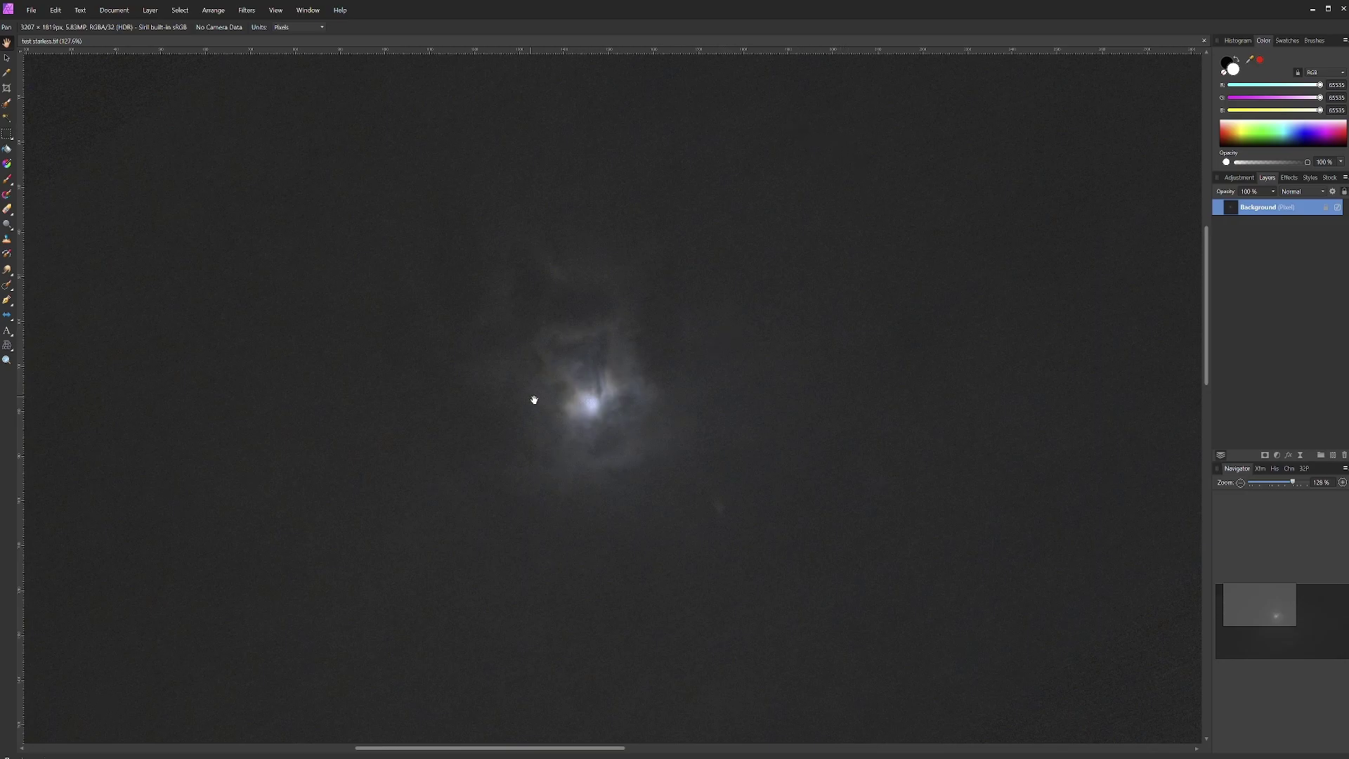
pyautogui.click(149, 10)
pyautogui.moveTo(180, 10)
pyautogui.rightClick(1275, 208)
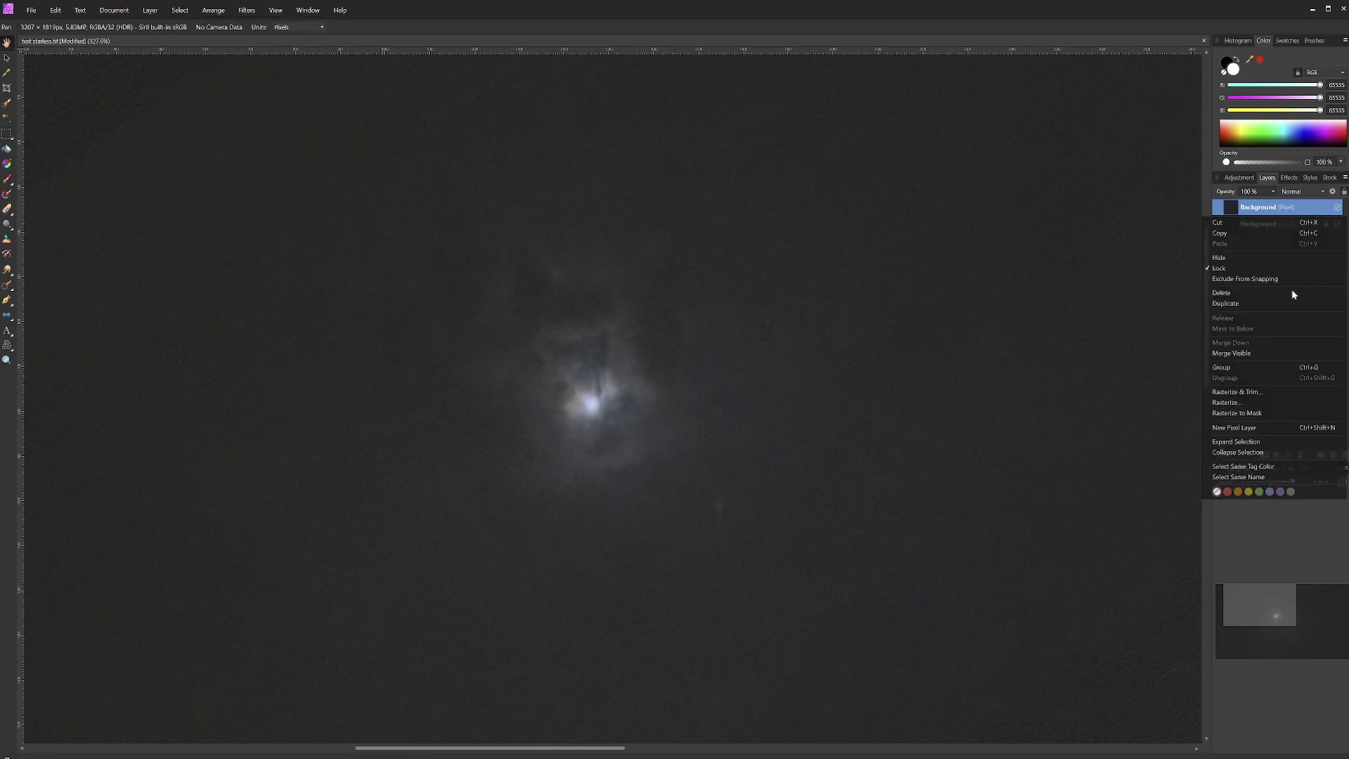
pyautogui.click(1294, 306)
pyautogui.click(1337, 224)
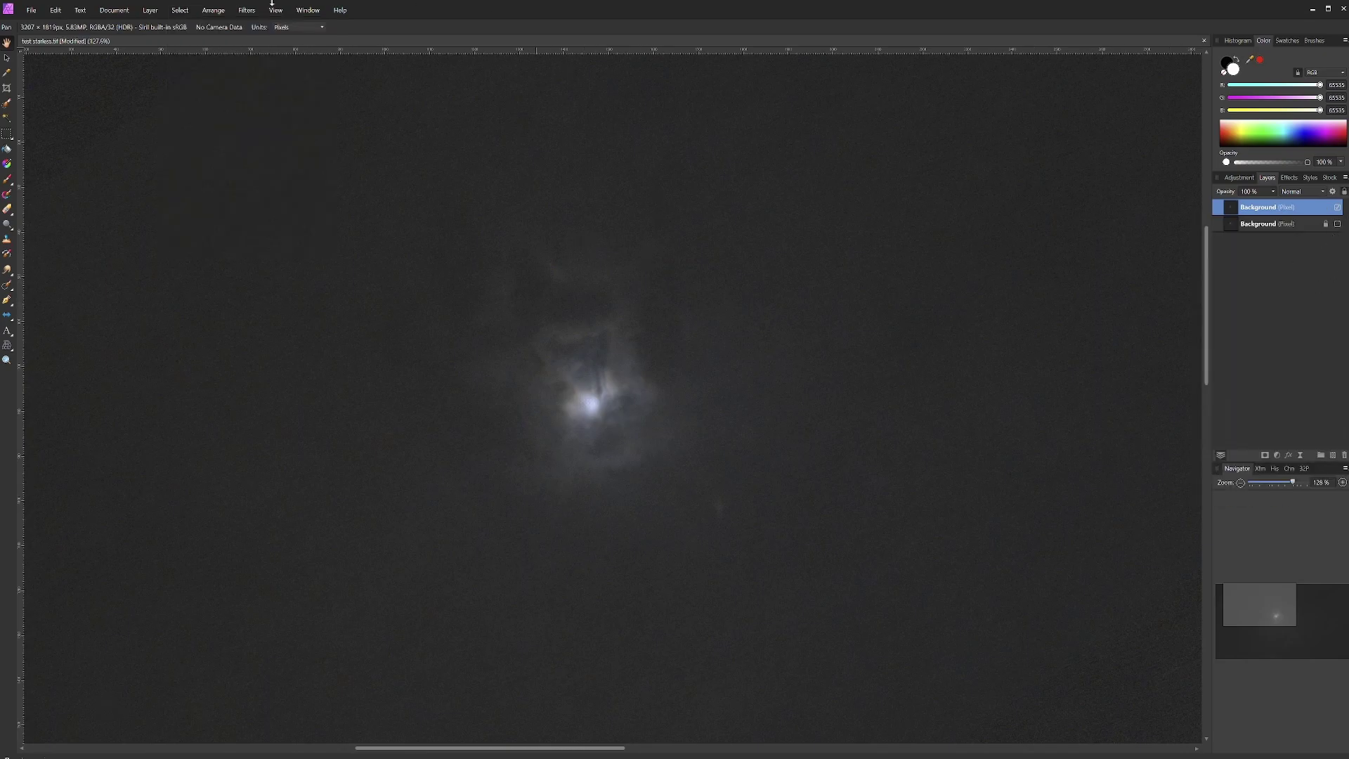
# - Add a Live Denoise filter layer via Layer > New Live Filter Layer > Noise
pyautogui.click(150, 10)
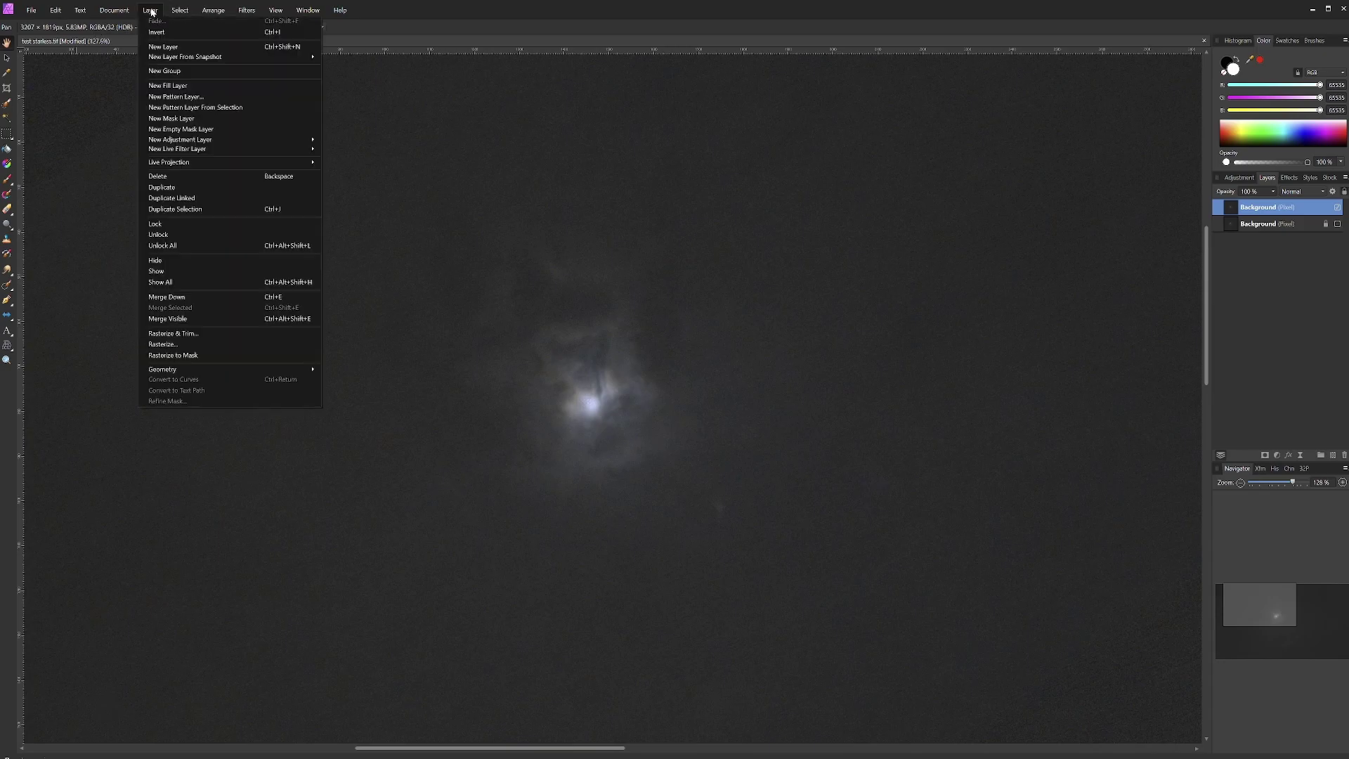
pyautogui.moveTo(174, 152)
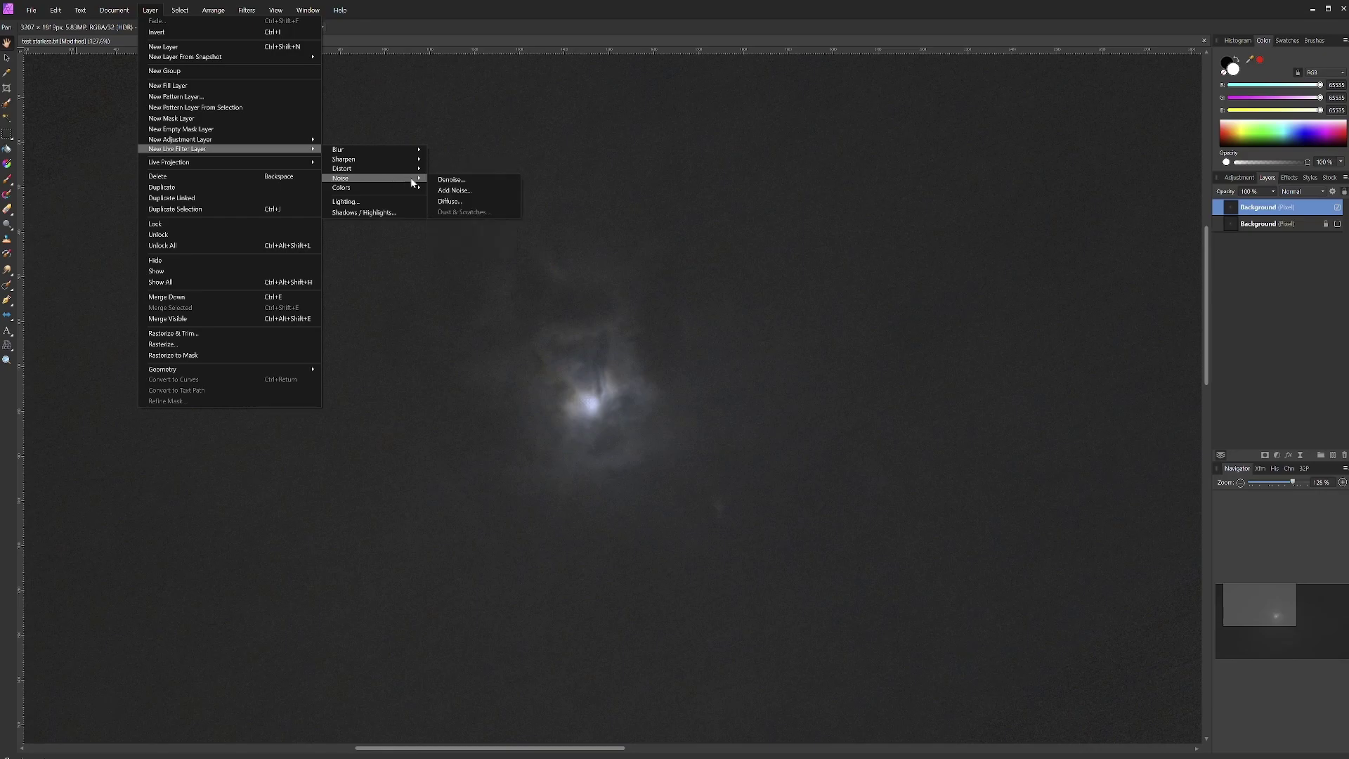
pyautogui.click(460, 181)
# - Try the Live Denoise Luminance and Colors sliders, returning both to 0%
pyautogui.moveTo(1100, 574); pyautogui.dragTo(1231, 367)
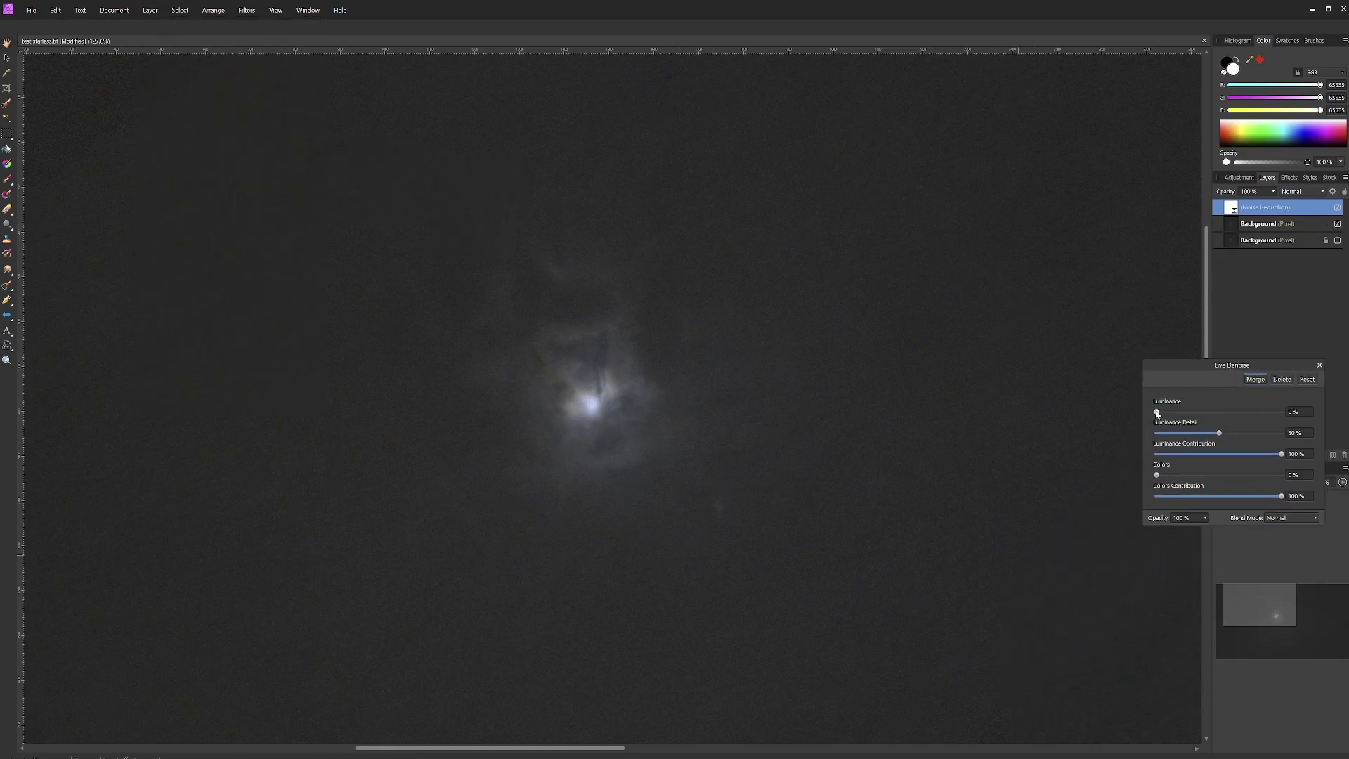
pyautogui.moveTo(1156, 414); pyautogui.dragTo(1187, 425)
pyautogui.moveTo(1202, 428); pyautogui.dragTo(1148, 425)
pyautogui.moveTo(1157, 477); pyautogui.dragTo(1288, 486)
pyautogui.moveTo(1280, 477)
pyautogui.mouseDown()
pyautogui.moveTo(1098, 481)
pyautogui.moveTo(1304, 486)
pyautogui.mouseUp()
# - Enter luminance denoising values 4 and then 12, and close the Live Denoise panel
pyautogui.write('4')
pyautogui.press('Return')
pyautogui.write('12')
pyautogui.press('Return')
pyautogui.scroll(3, 1295, 416)
pyautogui.click(1319, 365)
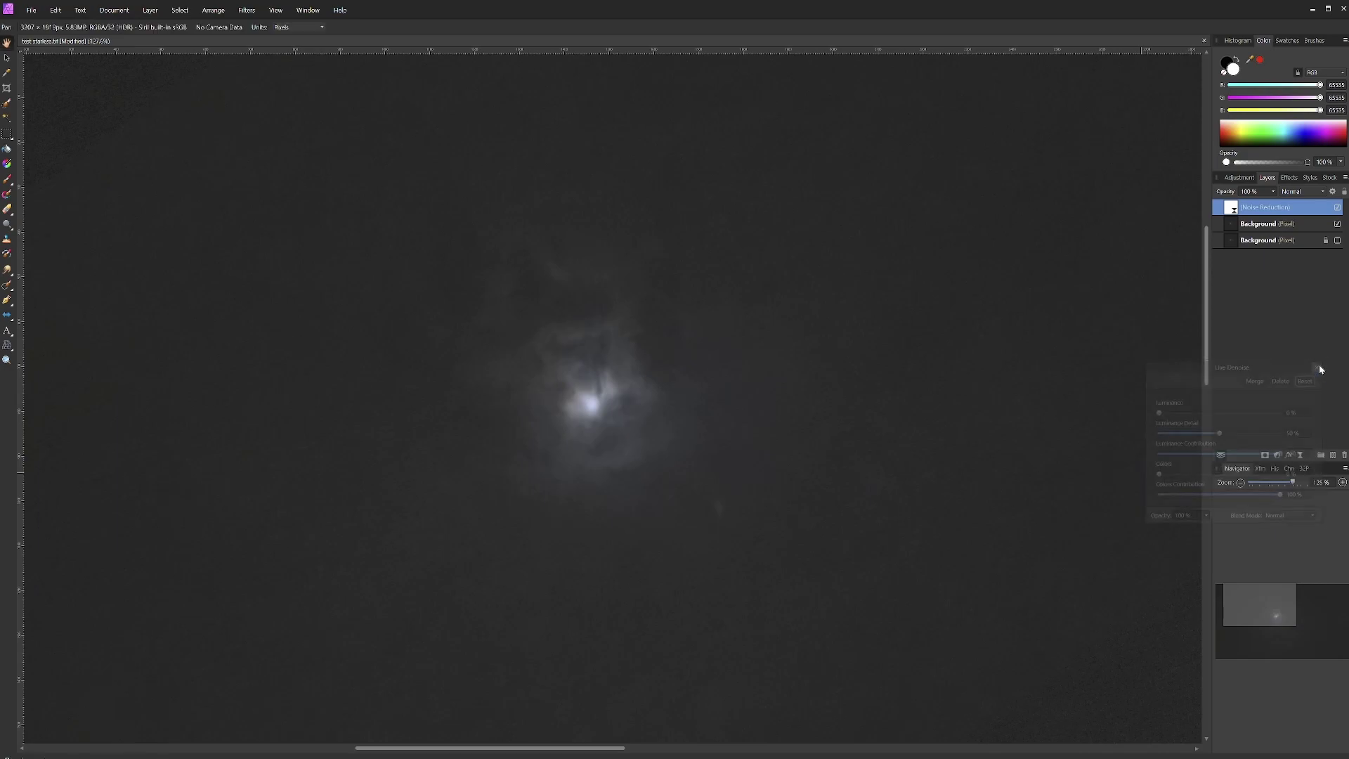
pyautogui.rightClick(1255, 226)
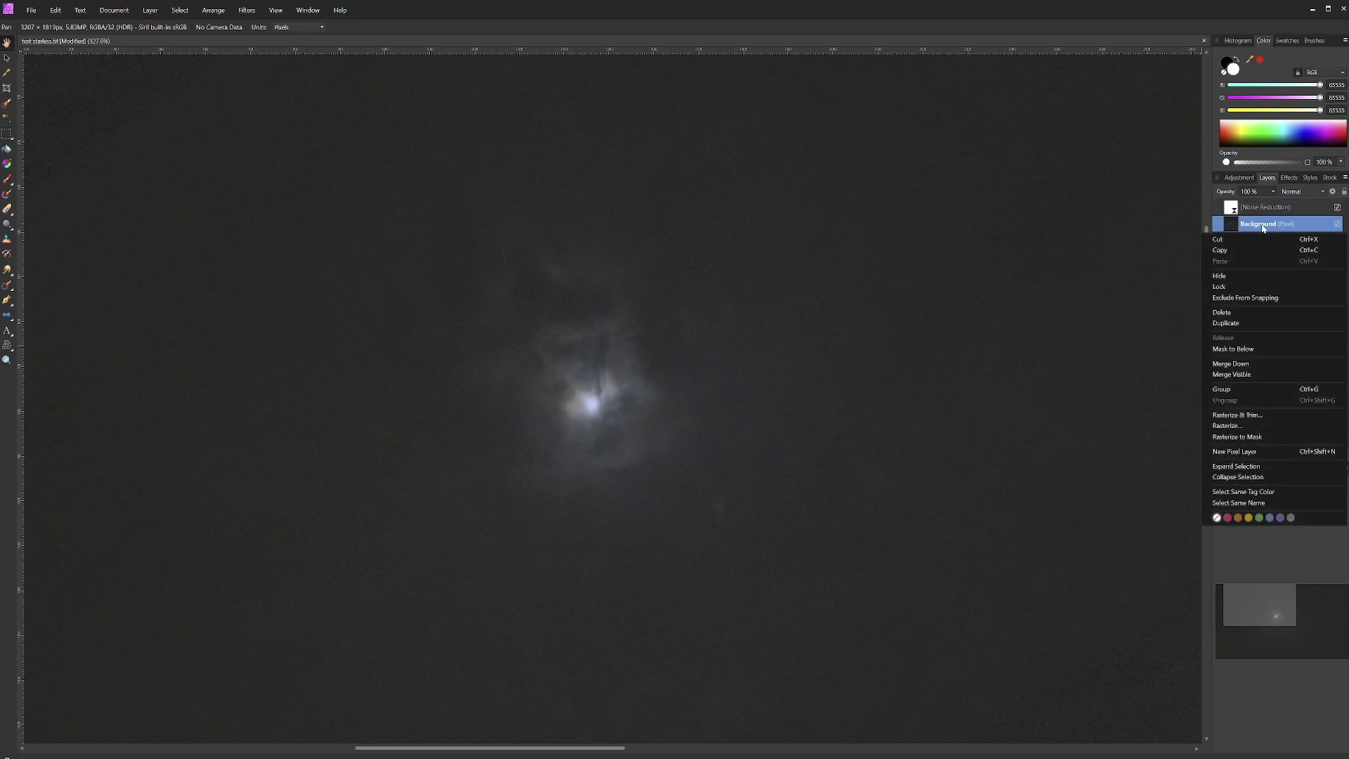
# - Duplicate Background, move the copy to the top, and rename it fg
pyautogui.click(1226, 322)
pyautogui.moveTo(1265, 222); pyautogui.dragTo(1259, 197)
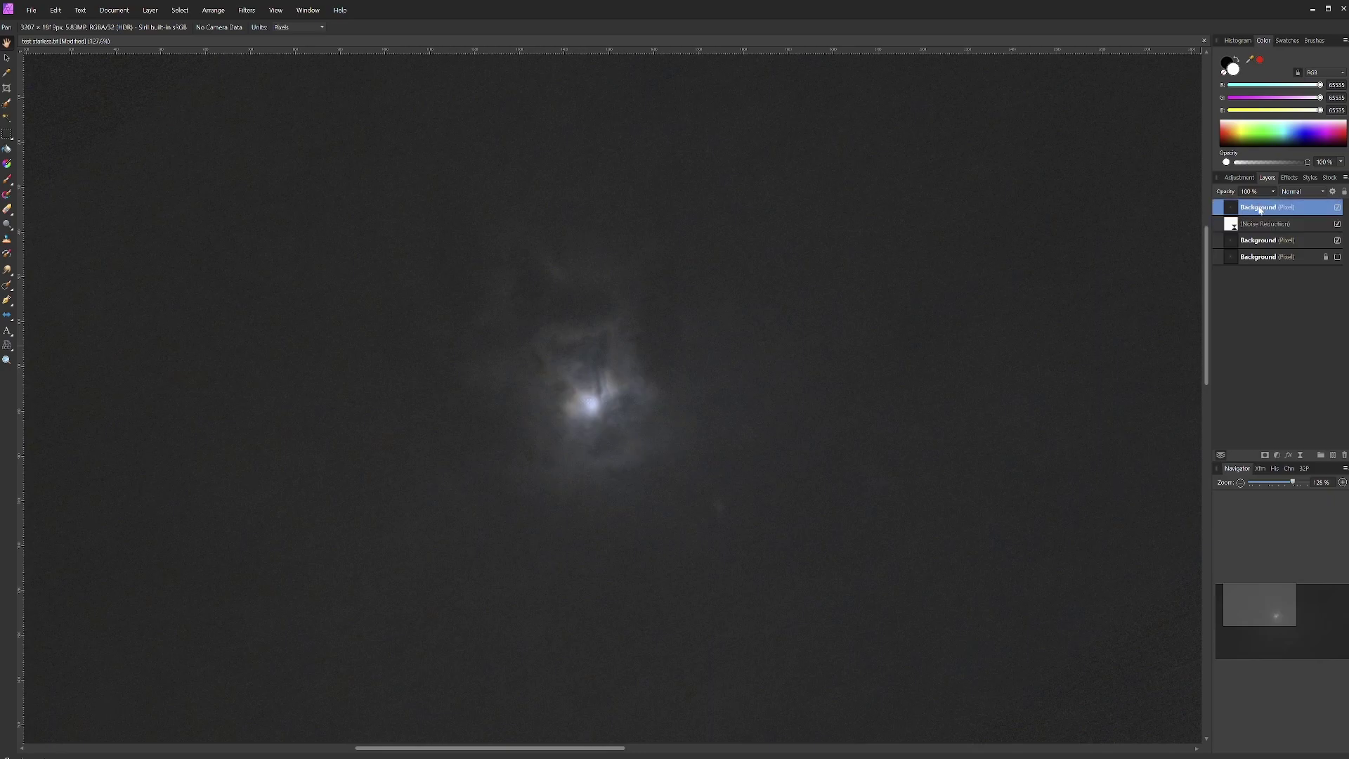
pyautogui.doubleClick(1258, 207)
pyautogui.write('fg')
pyautogui.press('Return')
# - Nest Noise Reduction in Background at Colors 100% and Luminance 10%, then select fg for erasing
pyautogui.moveTo(1231, 226); pyautogui.dragTo(1258, 242)
pyautogui.click(1218, 223)
pyautogui.doubleClick(1237, 240)
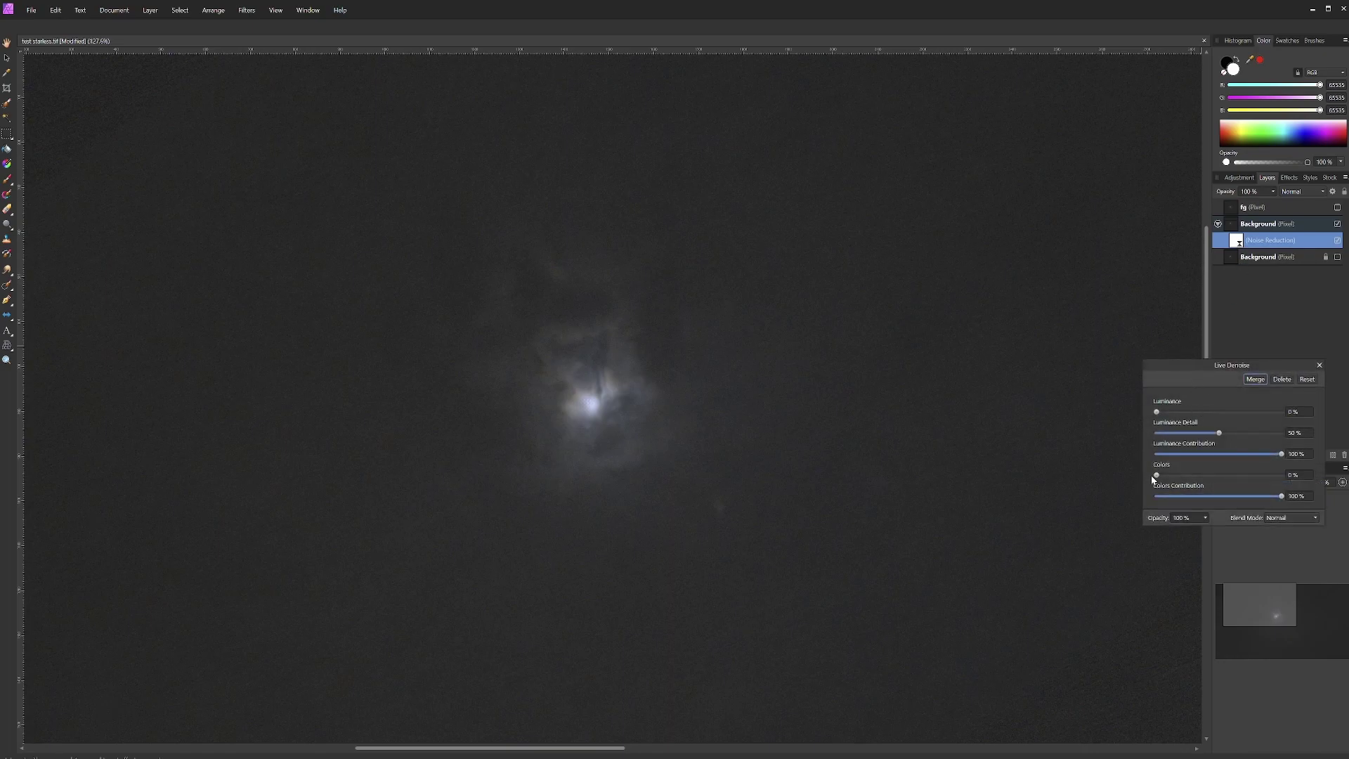
pyautogui.moveTo(1156, 475); pyautogui.dragTo(1281, 475)
pyautogui.moveTo(1159, 413); pyautogui.dragTo(1180, 415)
pyautogui.click(1319, 366)
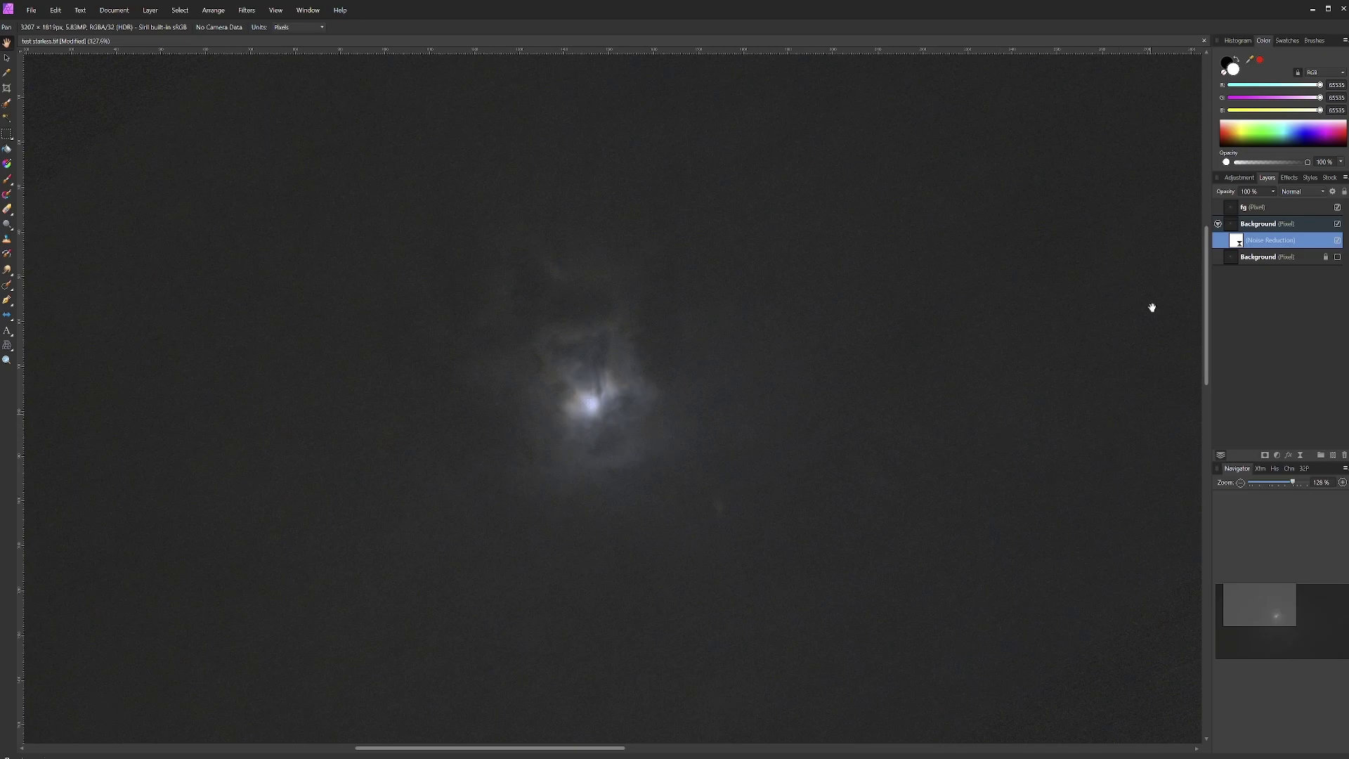
pyautogui.click(1284, 211)
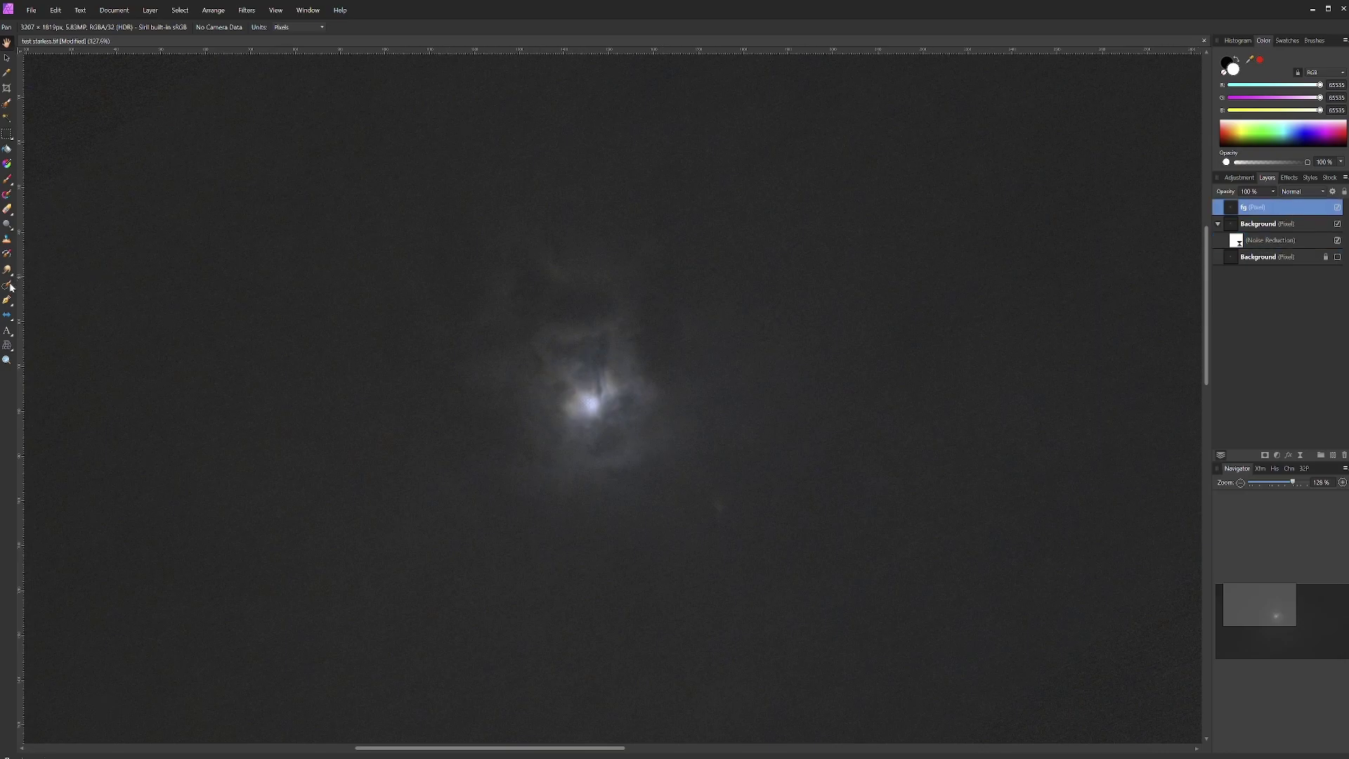
pyautogui.click(6, 208)
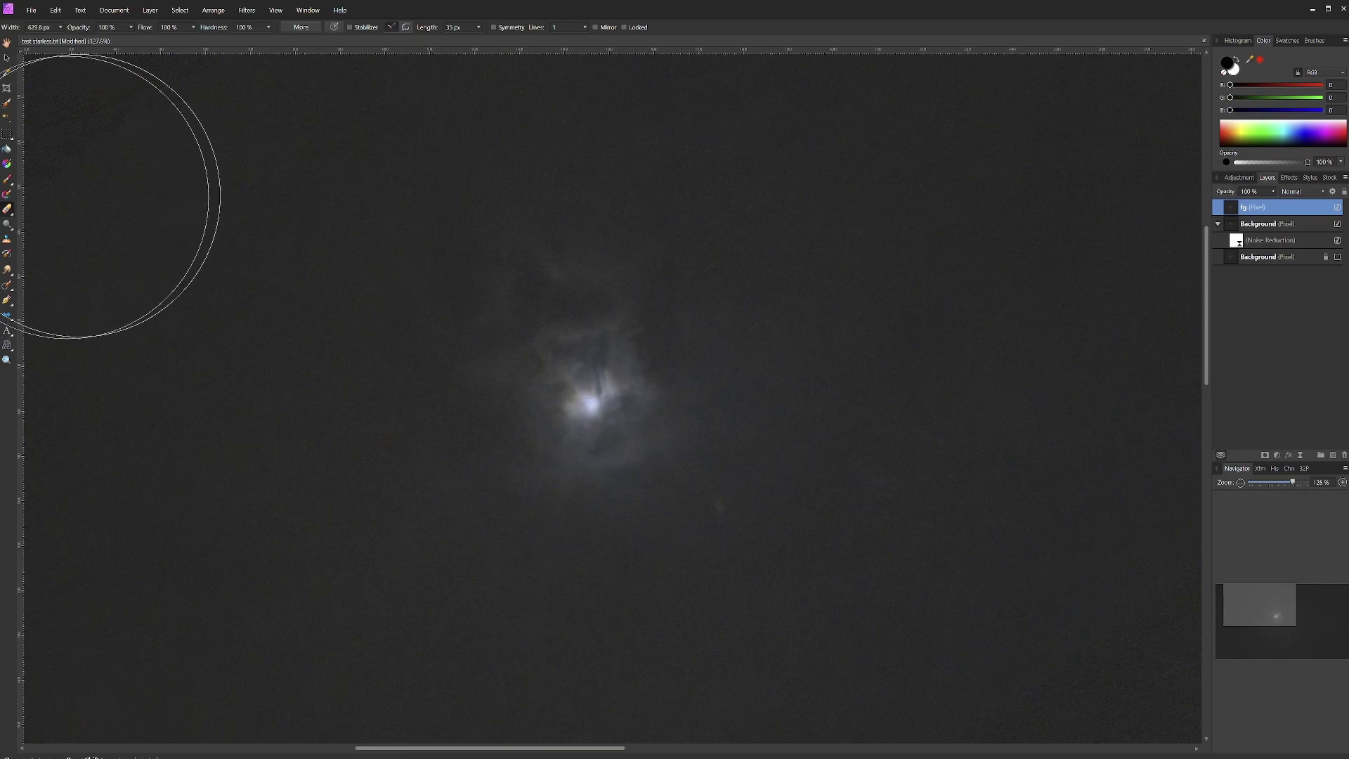
# - Set the Erase Brush to 5% hardness, resize it to about 562 px, and erase fg's sky
pyautogui.click(269, 27)
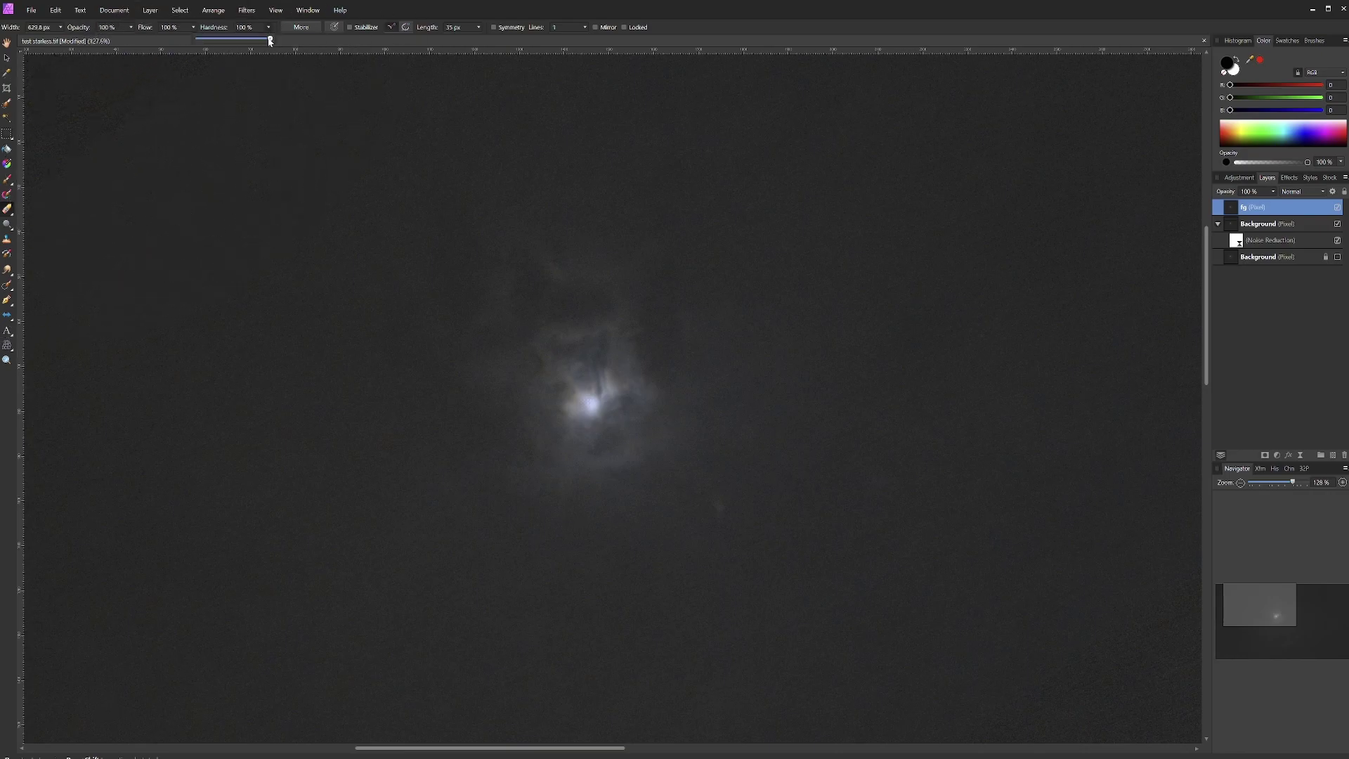
pyautogui.moveTo(269, 39); pyautogui.dragTo(202, 43)
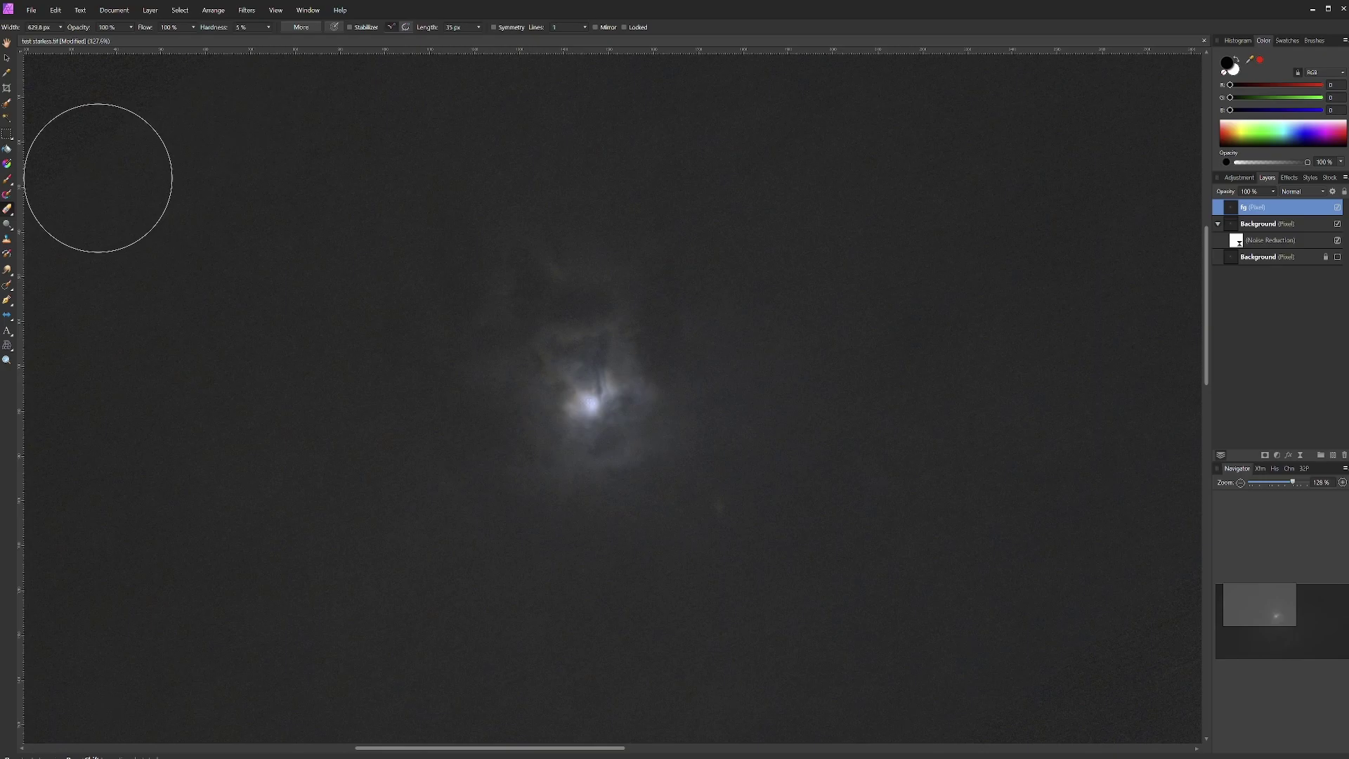
pyautogui.press(']')
pyautogui.press(']')
pyautogui.press(']')
pyautogui.press(']')
pyautogui.press(']')
pyautogui.press(']')
pyautogui.press(']')
pyautogui.press(']')
pyautogui.press('[')
pyautogui.press('[')
pyautogui.press('[')
pyautogui.press('[')
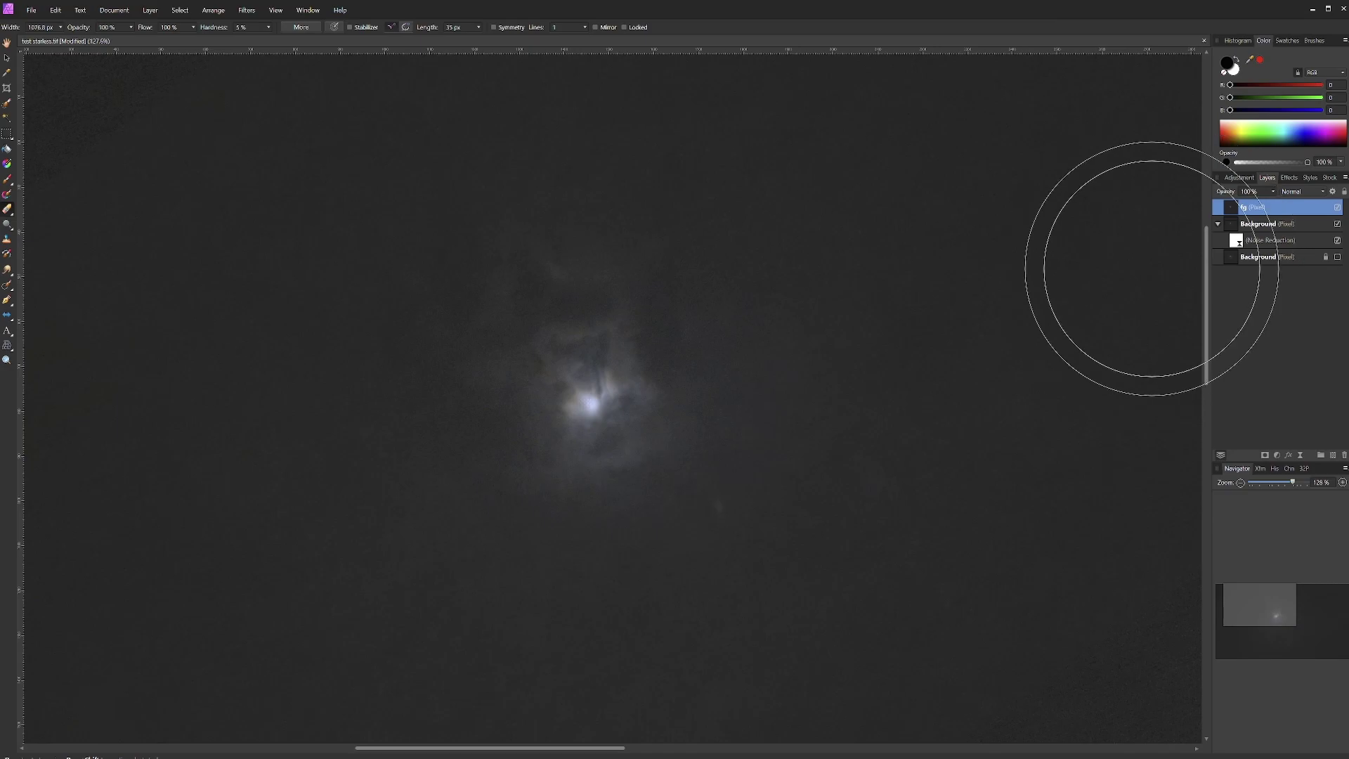
pyautogui.press('[')
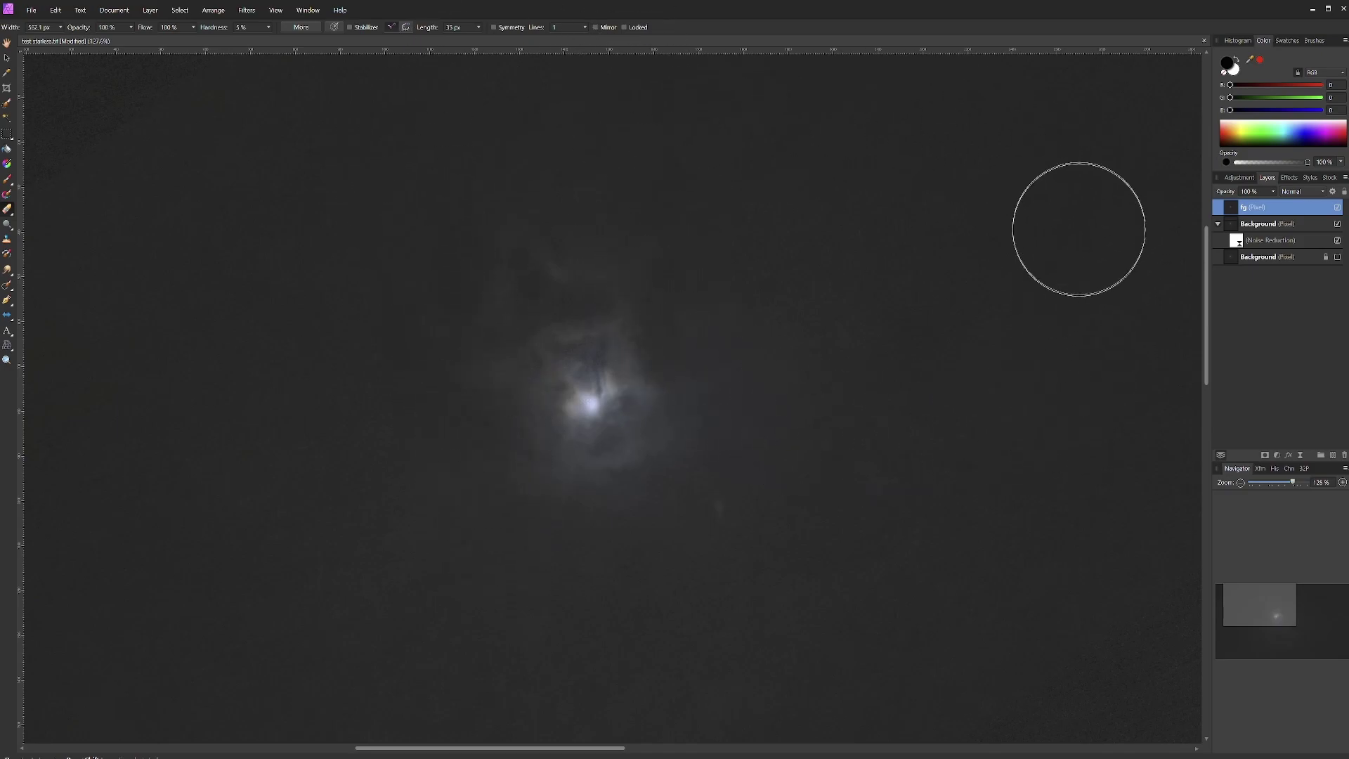
# - Nest a new Clarity live filter inside fg and set its Strength to 19%
pyautogui.press('x')
pyautogui.press('v')
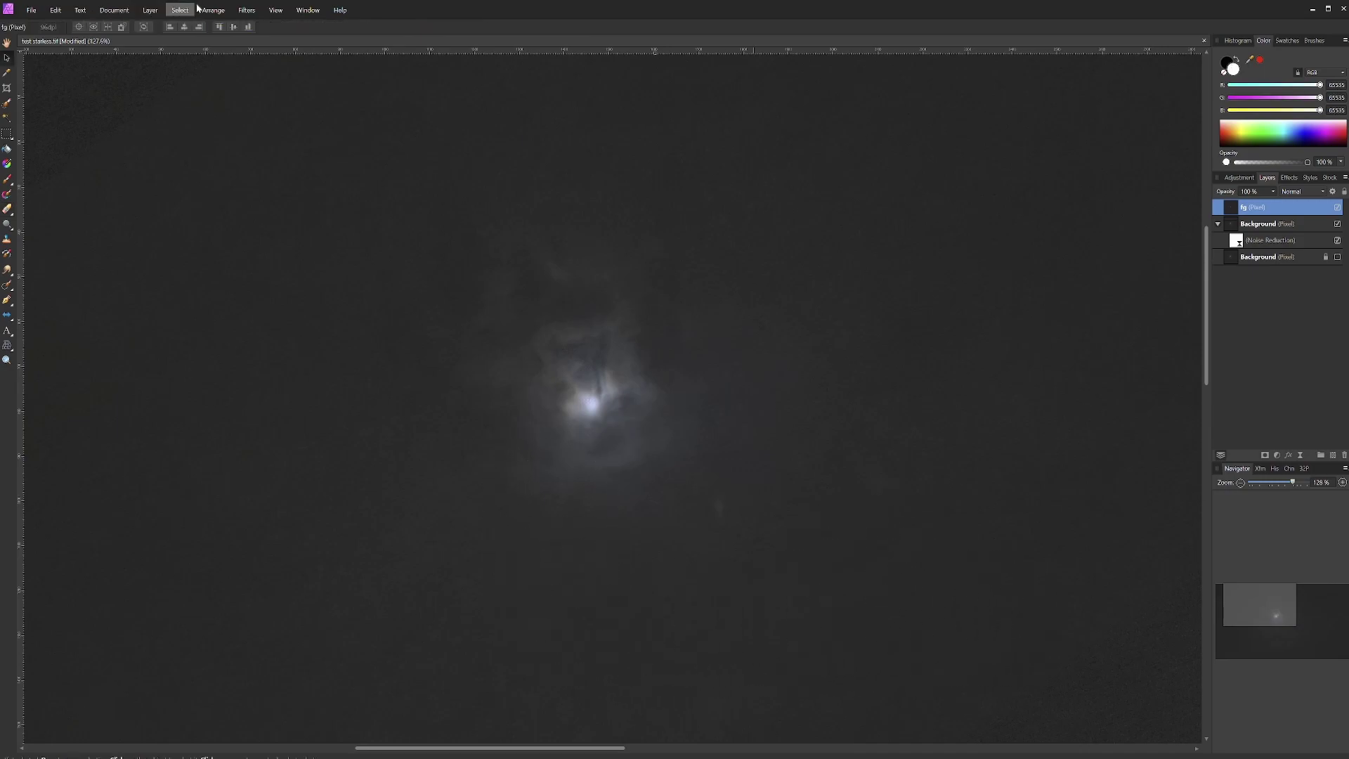
pyautogui.click(154, 12)
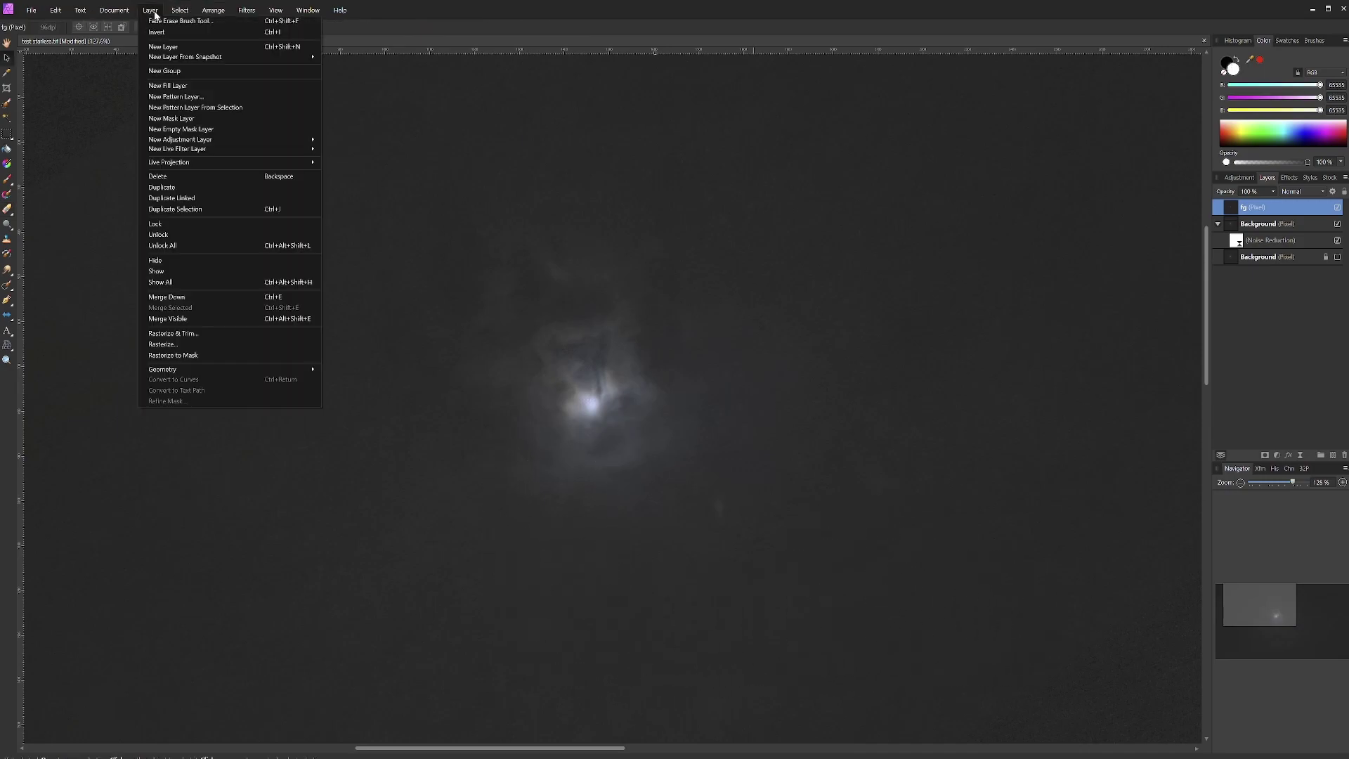
pyautogui.moveTo(218, 149)
pyautogui.moveTo(377, 159)
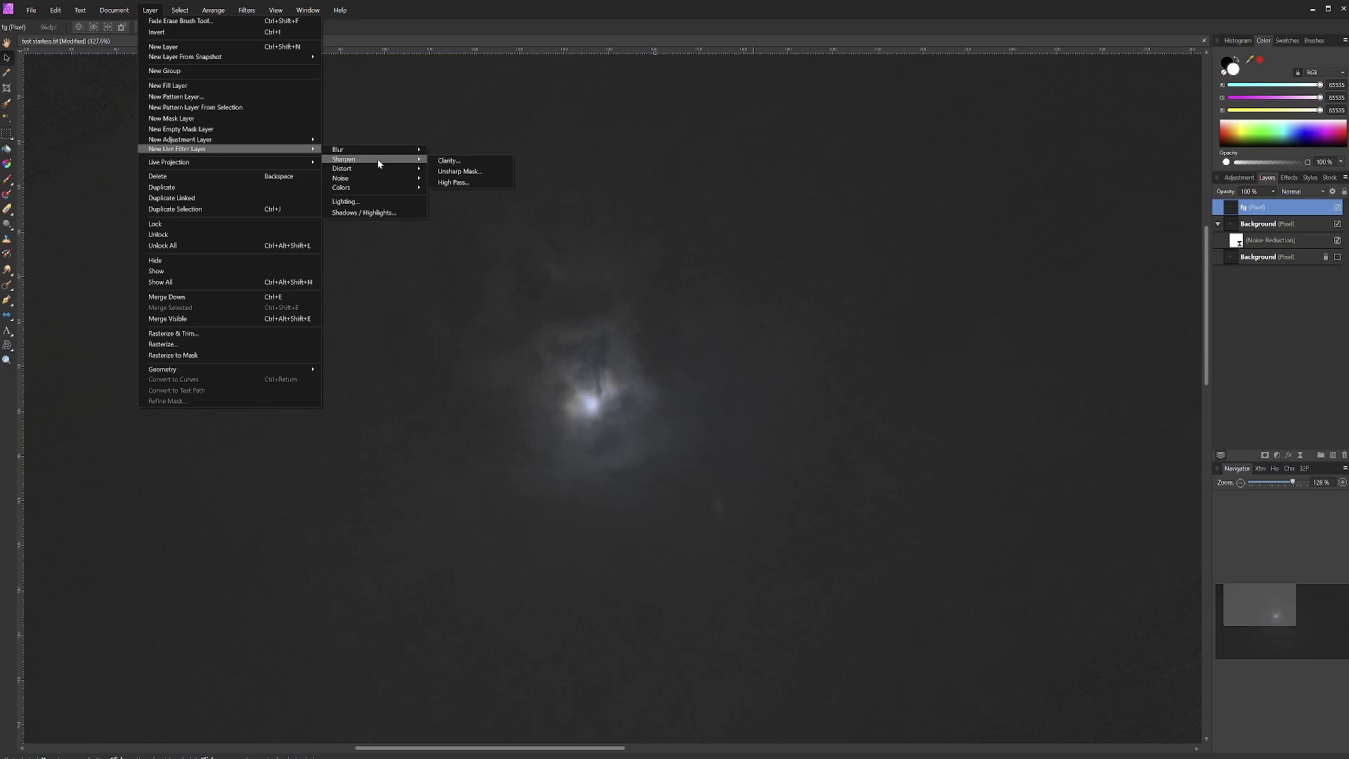
pyautogui.click(449, 161)
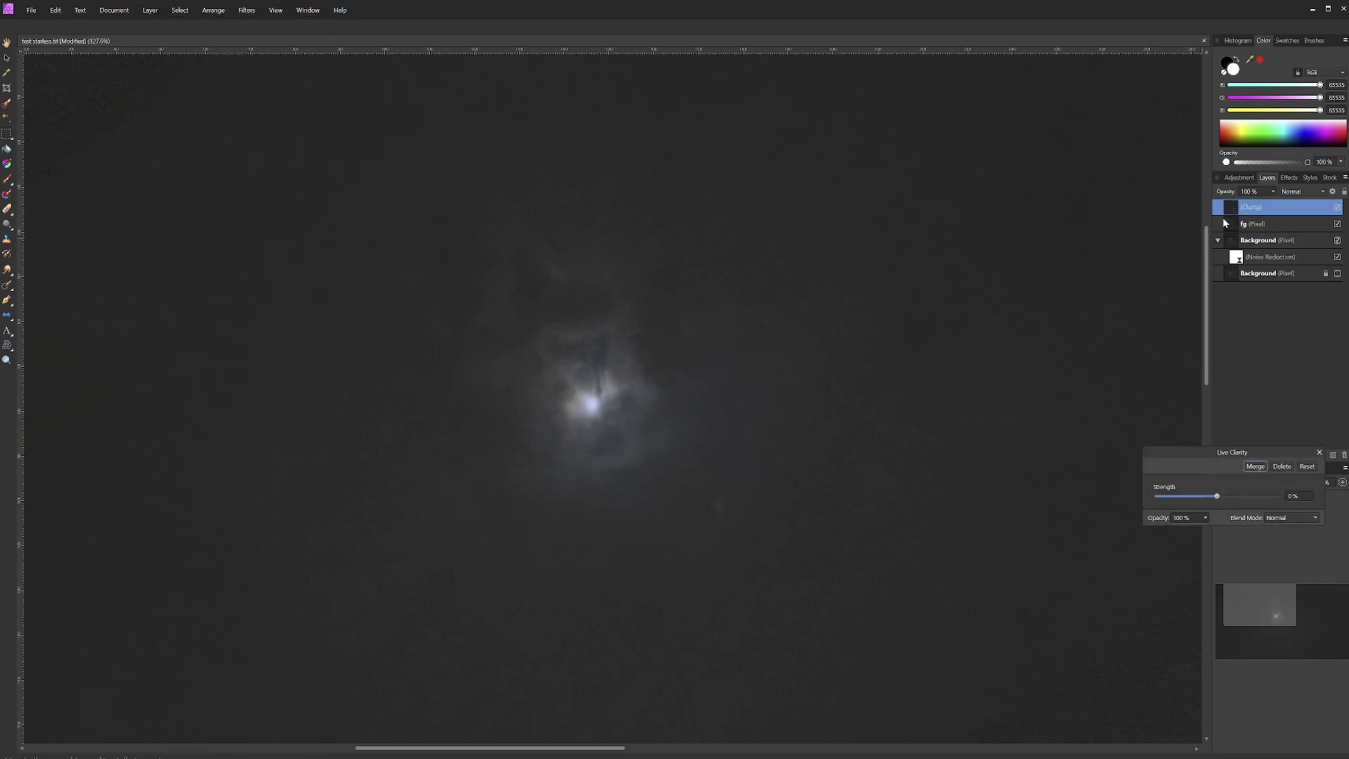
pyautogui.moveTo(1229, 208); pyautogui.dragTo(1250, 232)
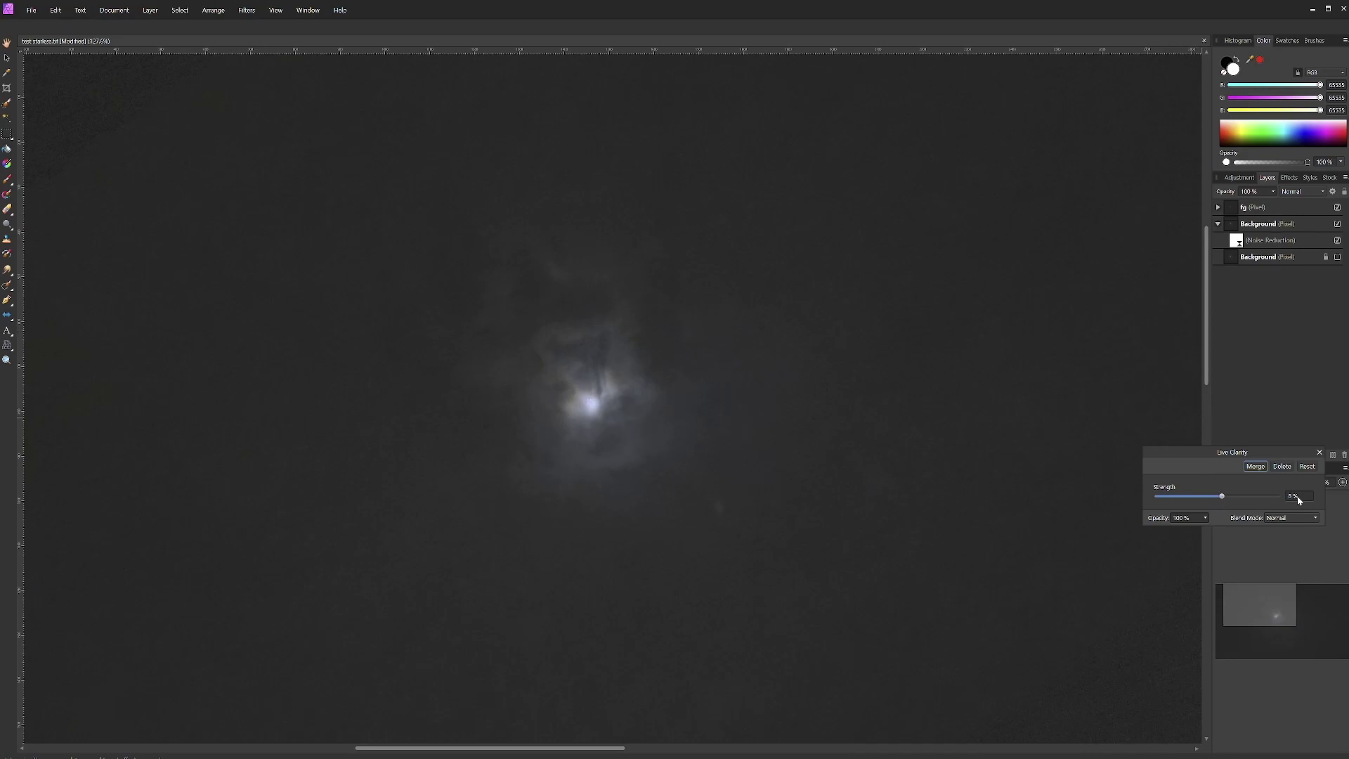
pyautogui.scroll(5, 1297, 497)
pyautogui.click(1298, 497)
pyautogui.write('19')
pyautogui.press('Return')
pyautogui.click(1321, 454)
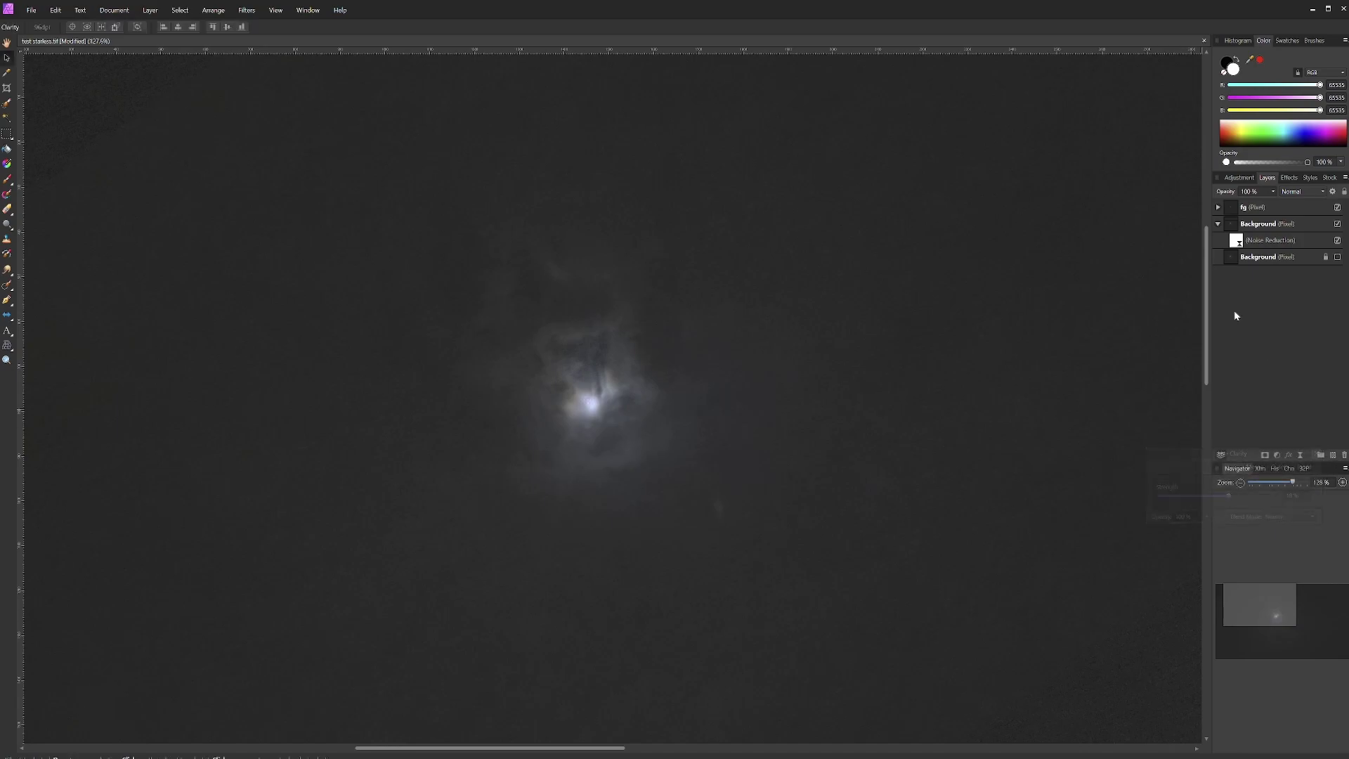
# - Add a default Levels adjustment above fg with its Black Level raised to 3%
pyautogui.click(1250, 206)
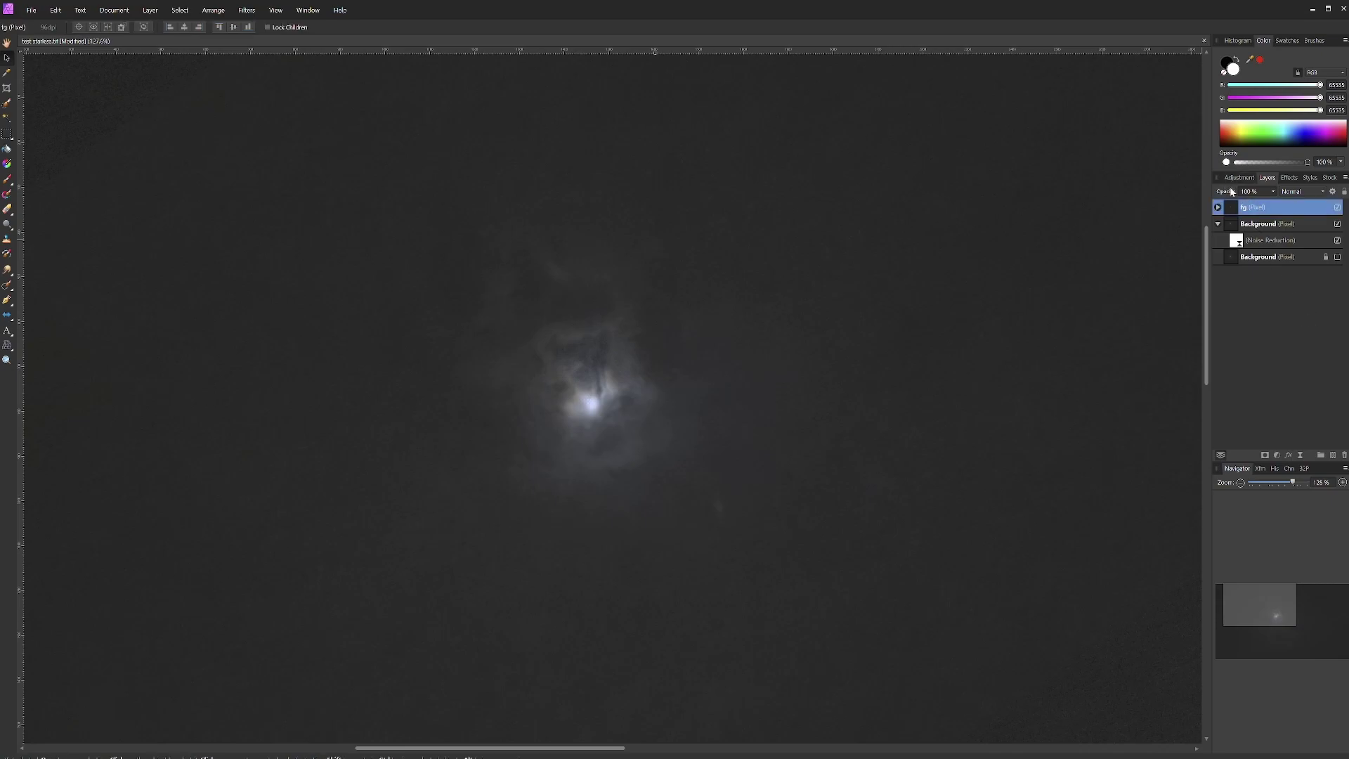
pyautogui.click(1238, 177)
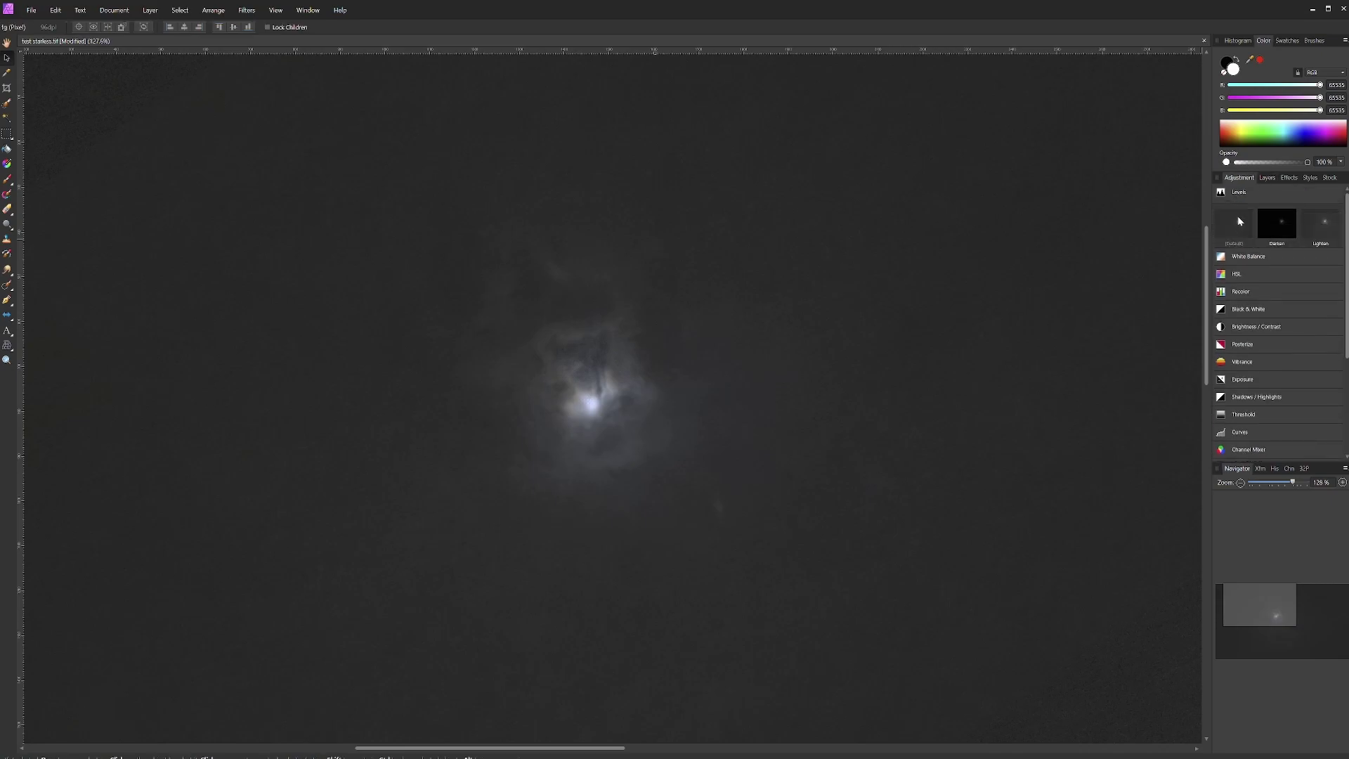
pyautogui.click(1237, 216)
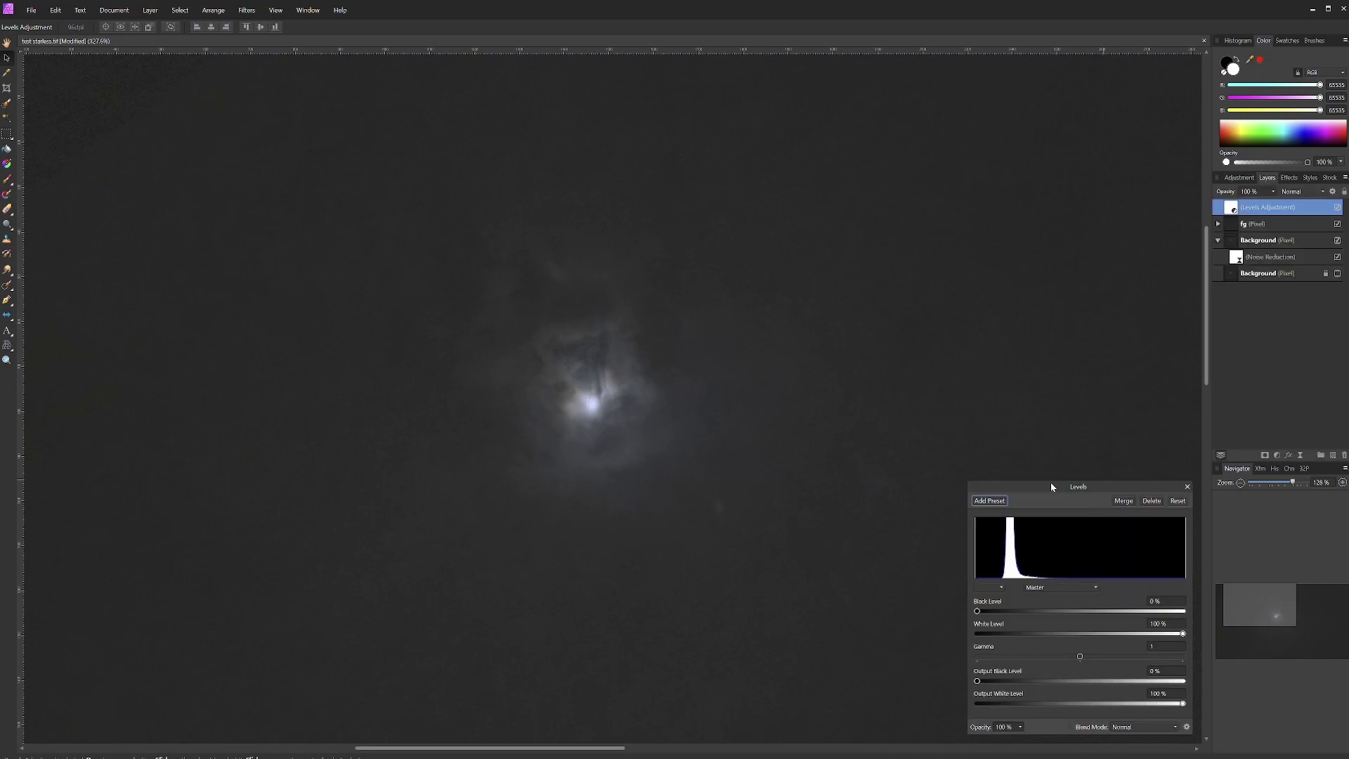
pyautogui.moveTo(1051, 482); pyautogui.dragTo(1175, 472)
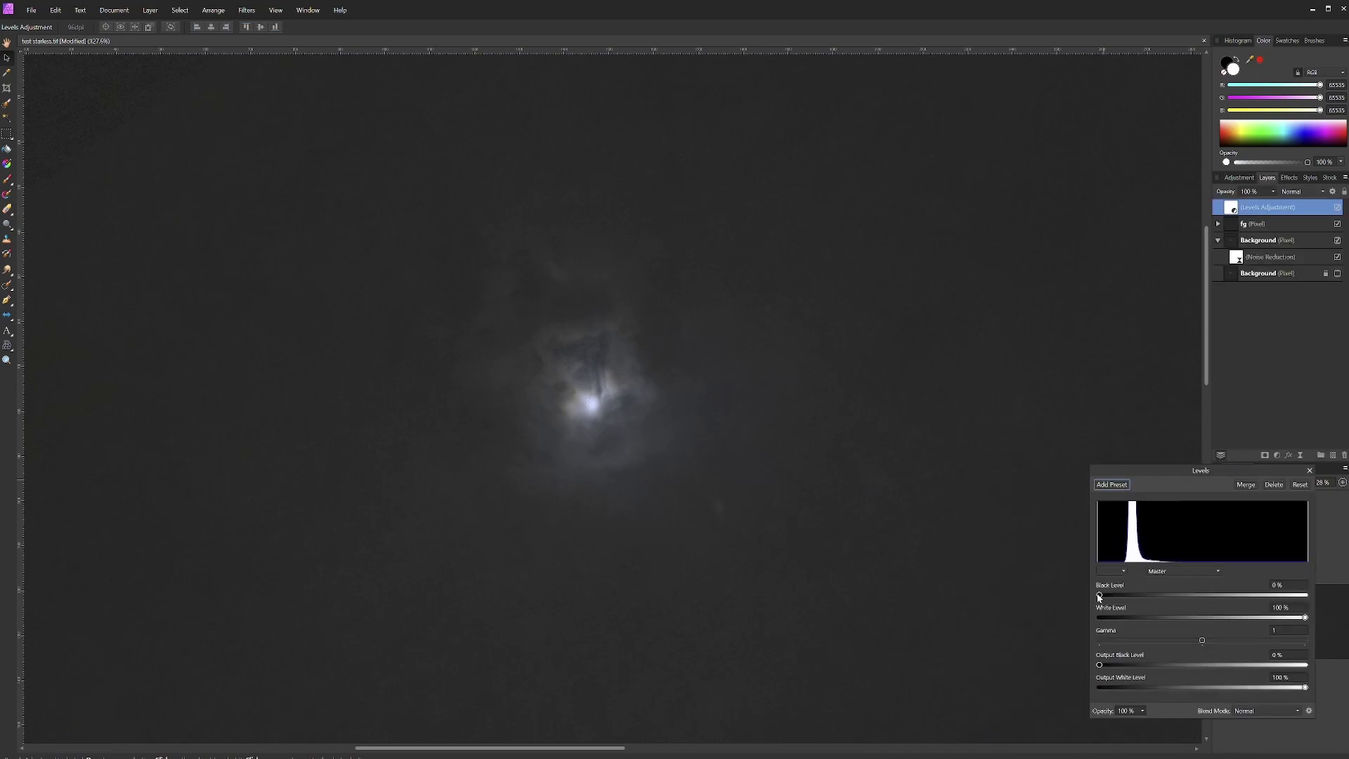
pyautogui.moveTo(1099, 595); pyautogui.dragTo(1111, 599)
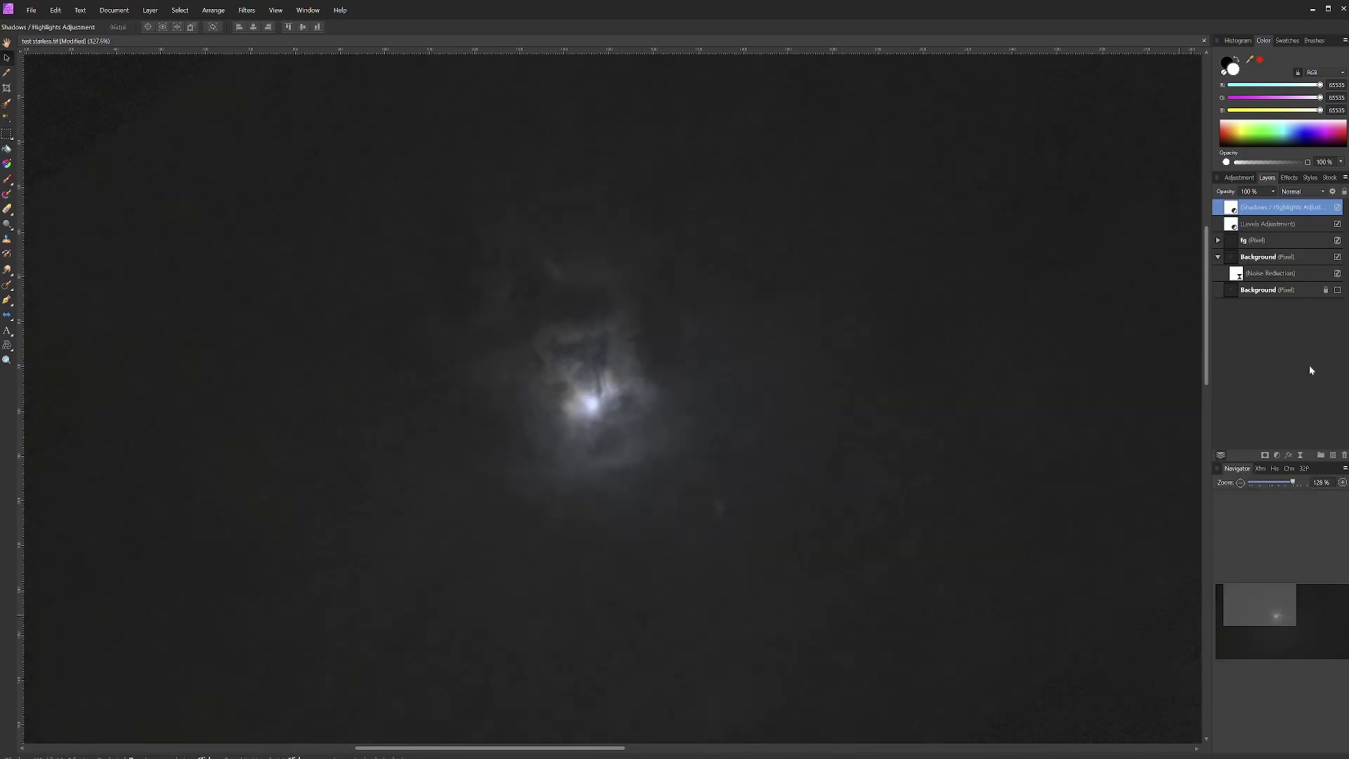
pyautogui.click(1240, 180)
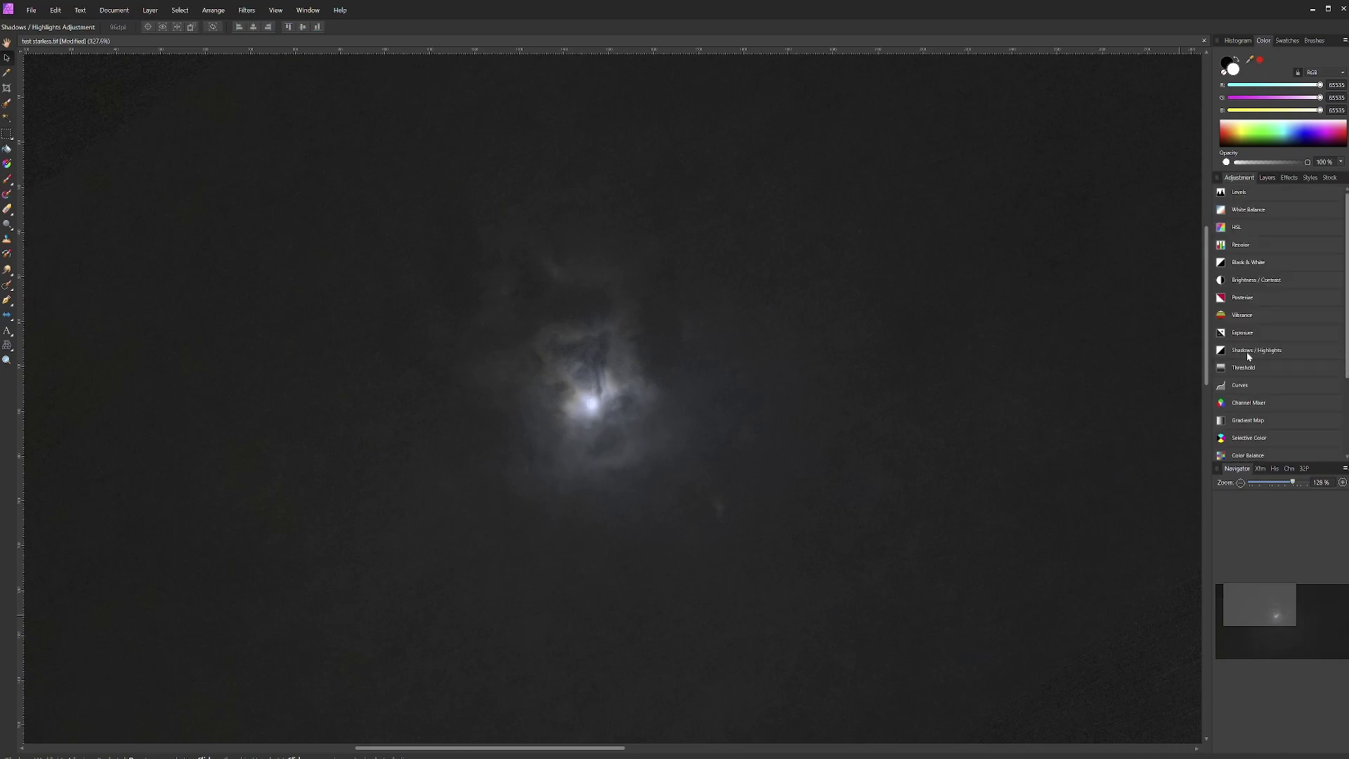
# - Add a Curves adjustment with its black point moved right to X 0.019
pyautogui.moveTo(1242, 386)
pyautogui.click(1235, 411)
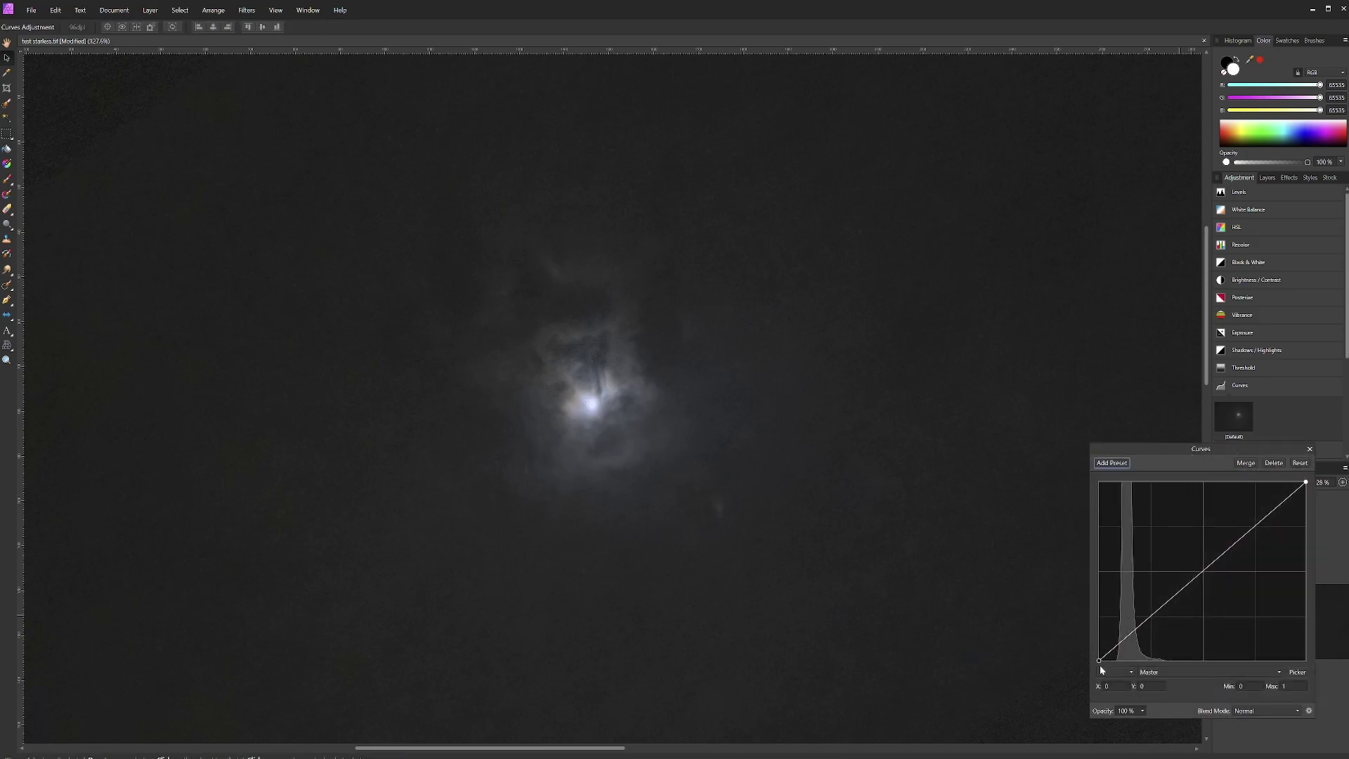
pyautogui.moveTo(1179, 448); pyautogui.dragTo(1195, 420)
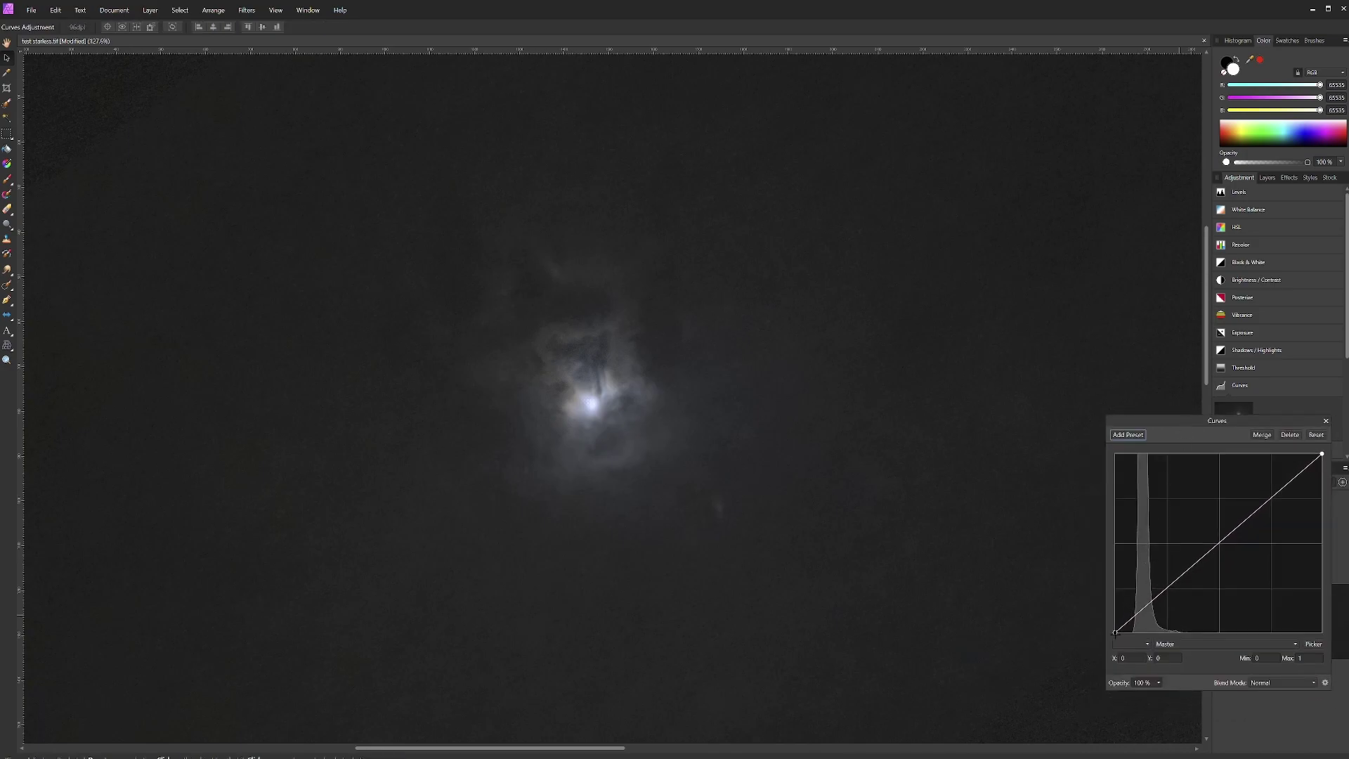
pyautogui.click(1115, 633)
pyautogui.moveTo(1115, 633); pyautogui.dragTo(1124, 641)
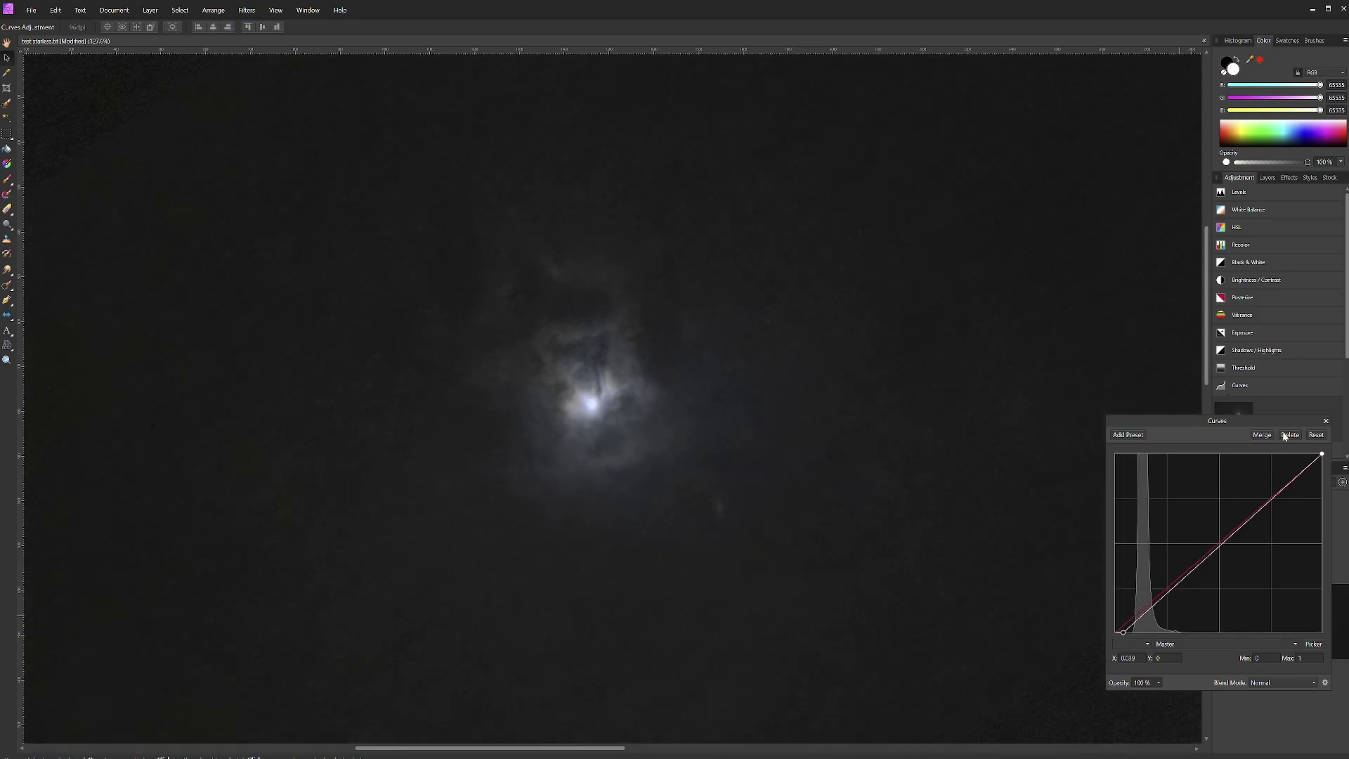
pyautogui.click(1326, 421)
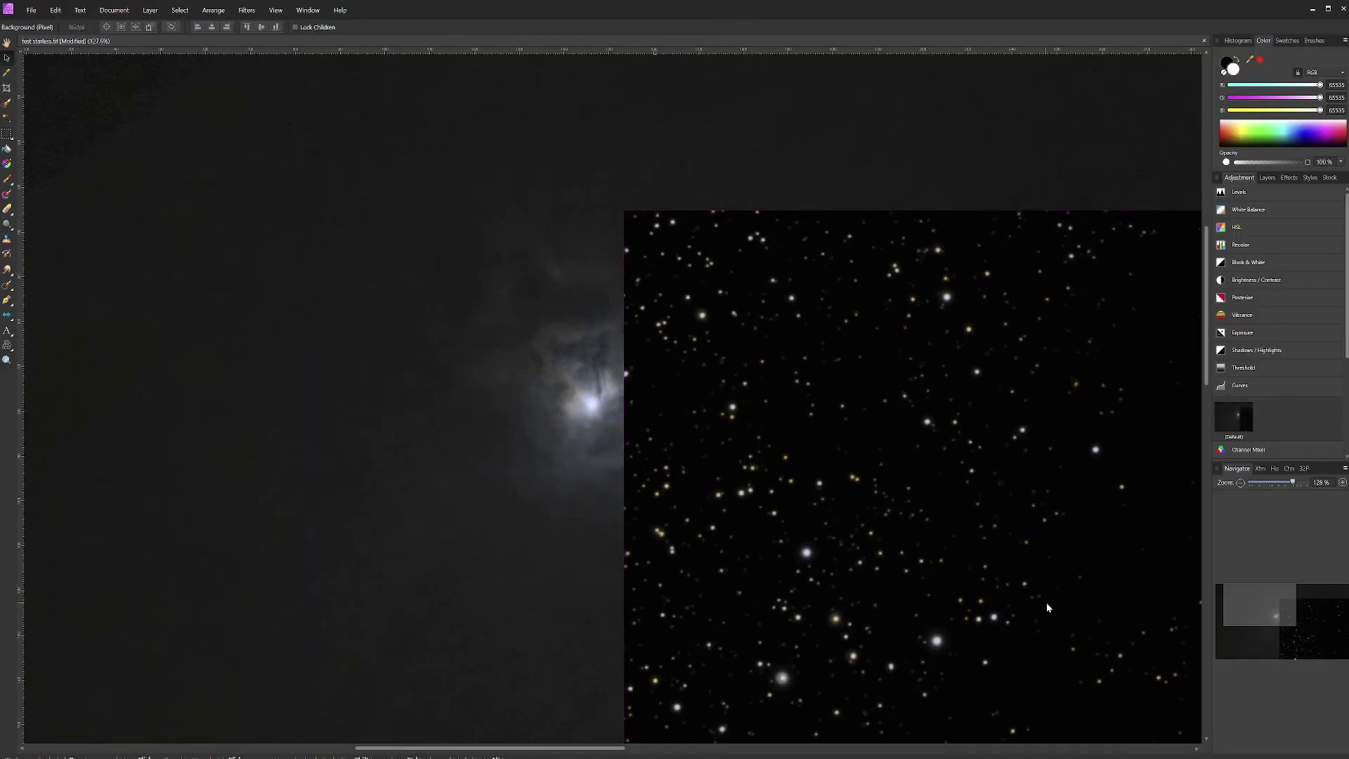
# - Undo the accidental nebula move and drag the starmask layer into alignment with the canvas
pyautogui.moveTo(1047, 607); pyautogui.dragTo(844, 534)
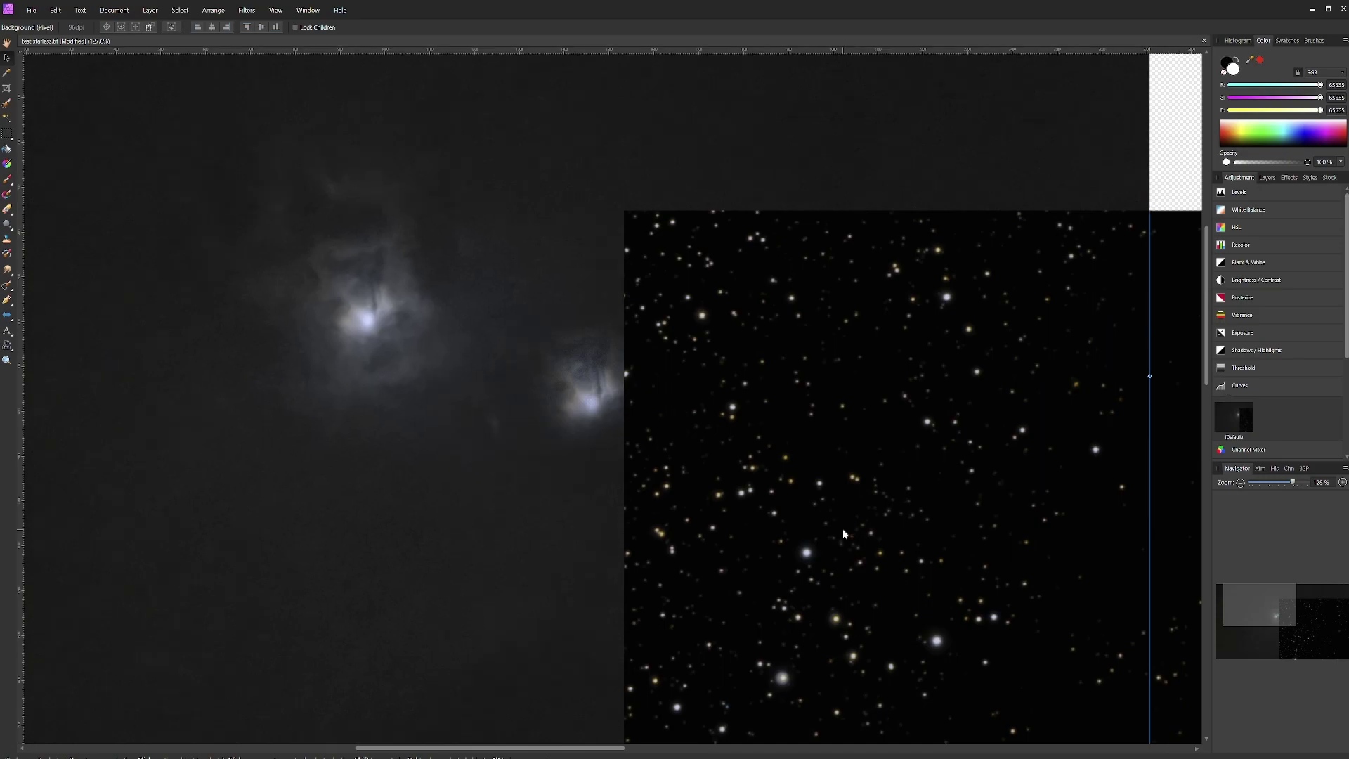
pyautogui.hotkey('ctrl', 'z')
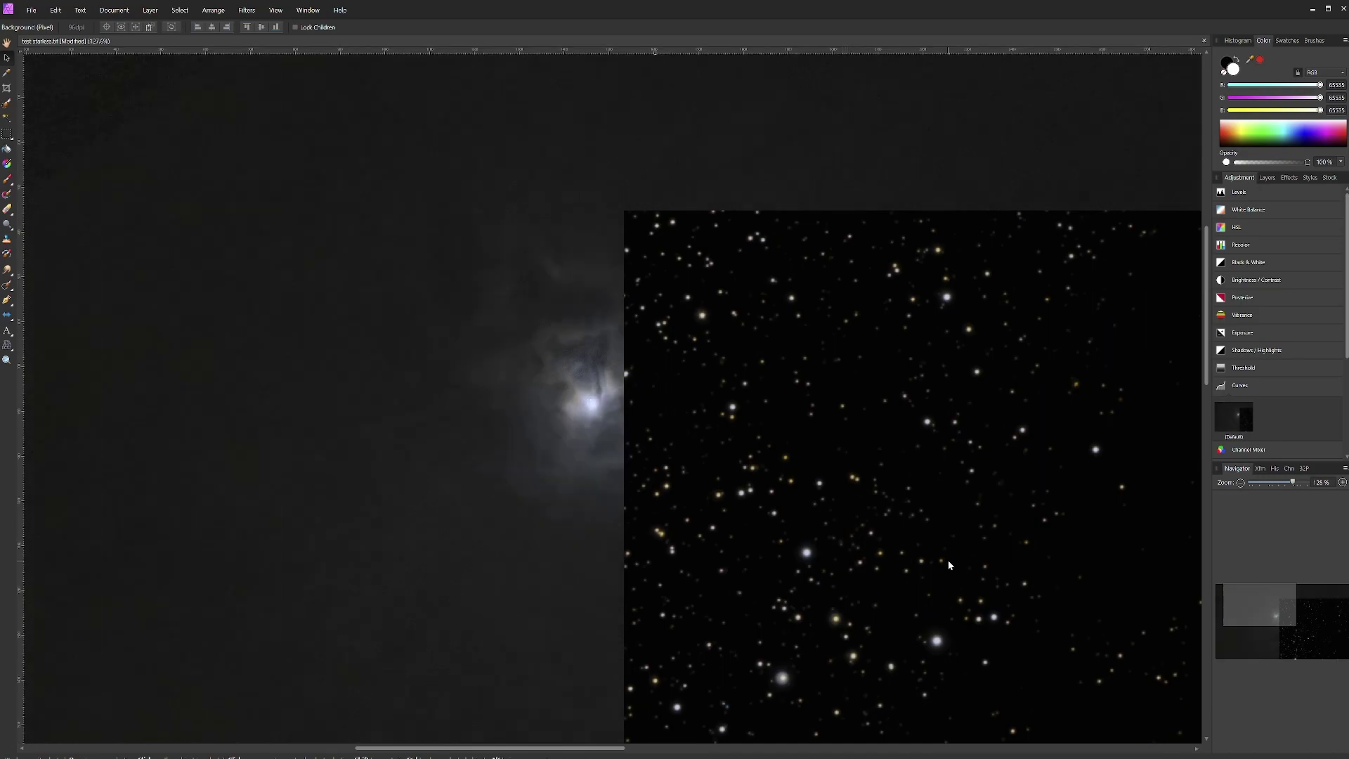
pyautogui.click(947, 559)
pyautogui.moveTo(947, 559); pyautogui.dragTo(510, 437)
pyautogui.scroll(-3, 519, 435)
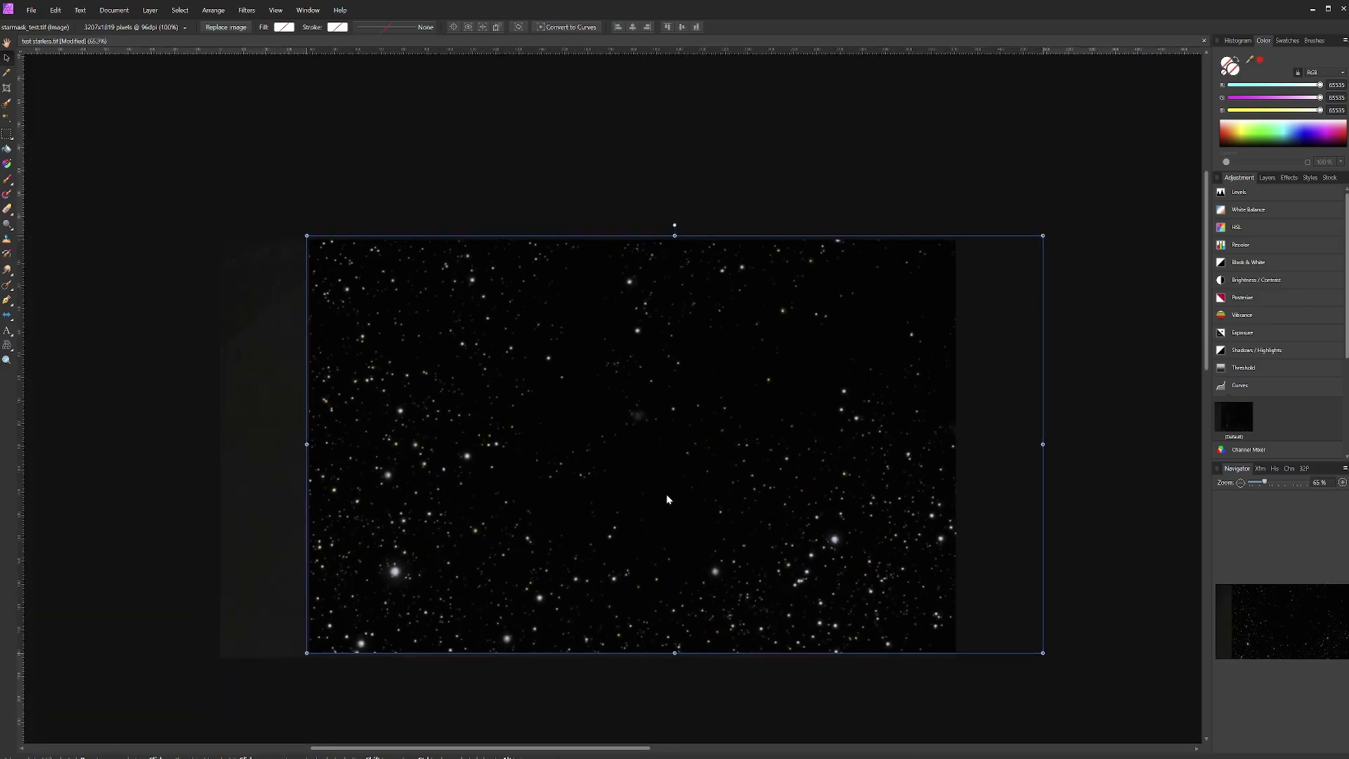
pyautogui.moveTo(666, 495); pyautogui.dragTo(606, 503)
# - Fit the image in the window and bring up the starmask layer's blend mode options
pyautogui.press('h')
pyautogui.hotkey('ctrl', '0')
pyautogui.click(1267, 177)
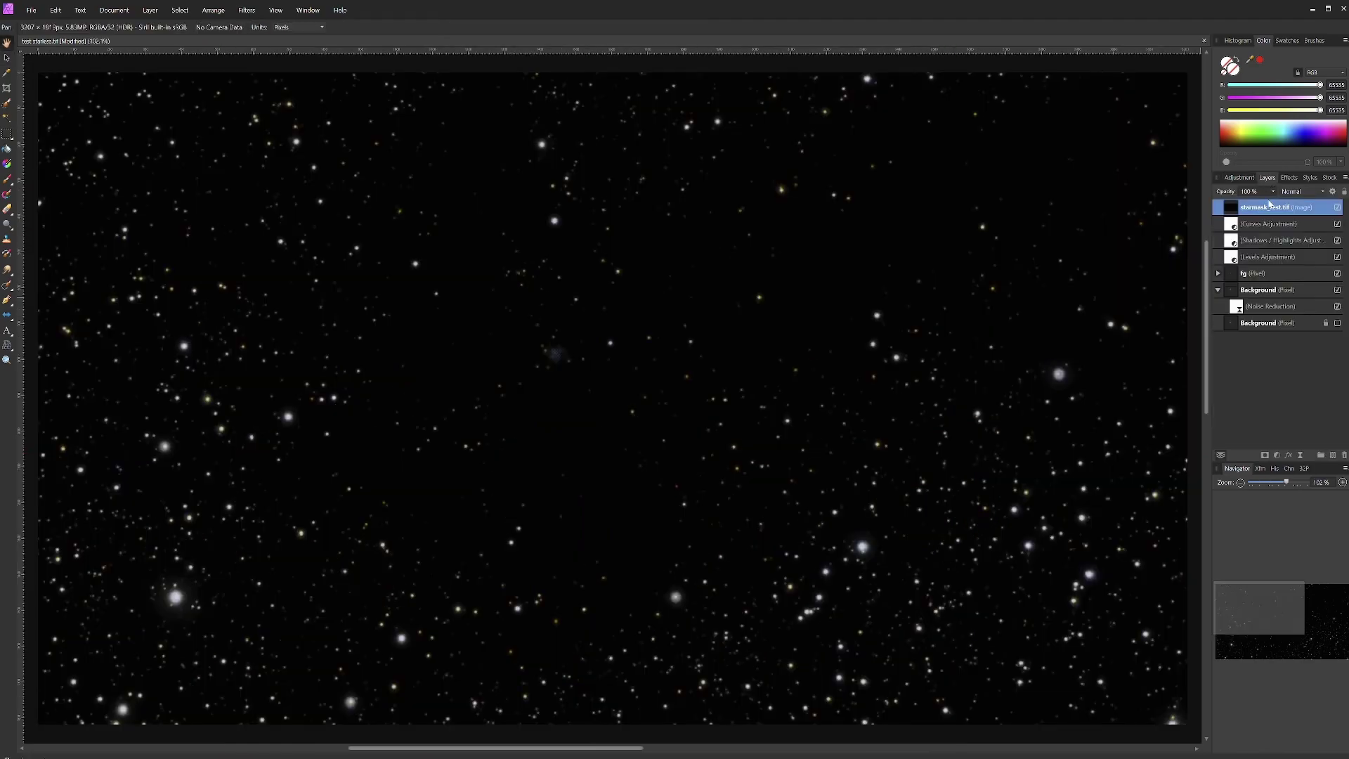
pyautogui.click(1318, 192)
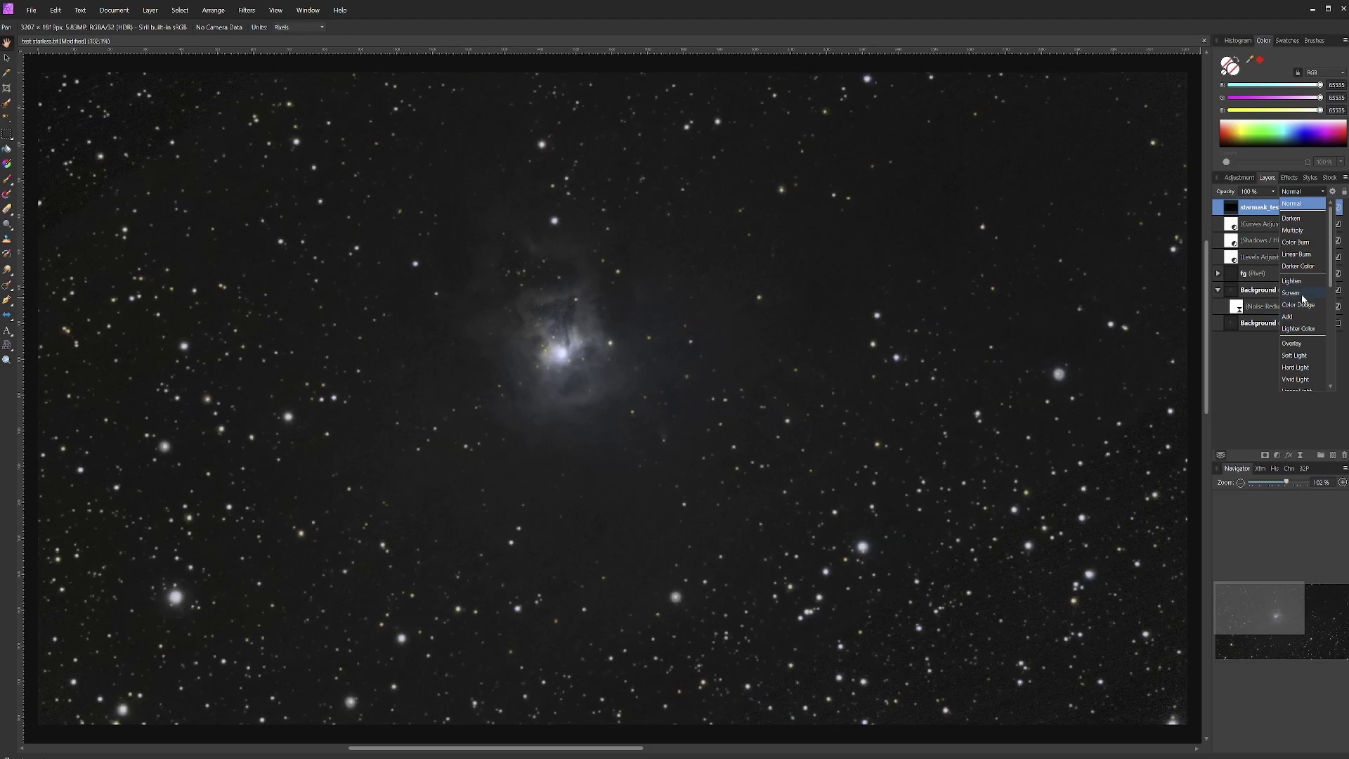
# - Switch the starmask layer's blend mode to Add so the stars show over the starless nebula
pyautogui.click(1299, 318)
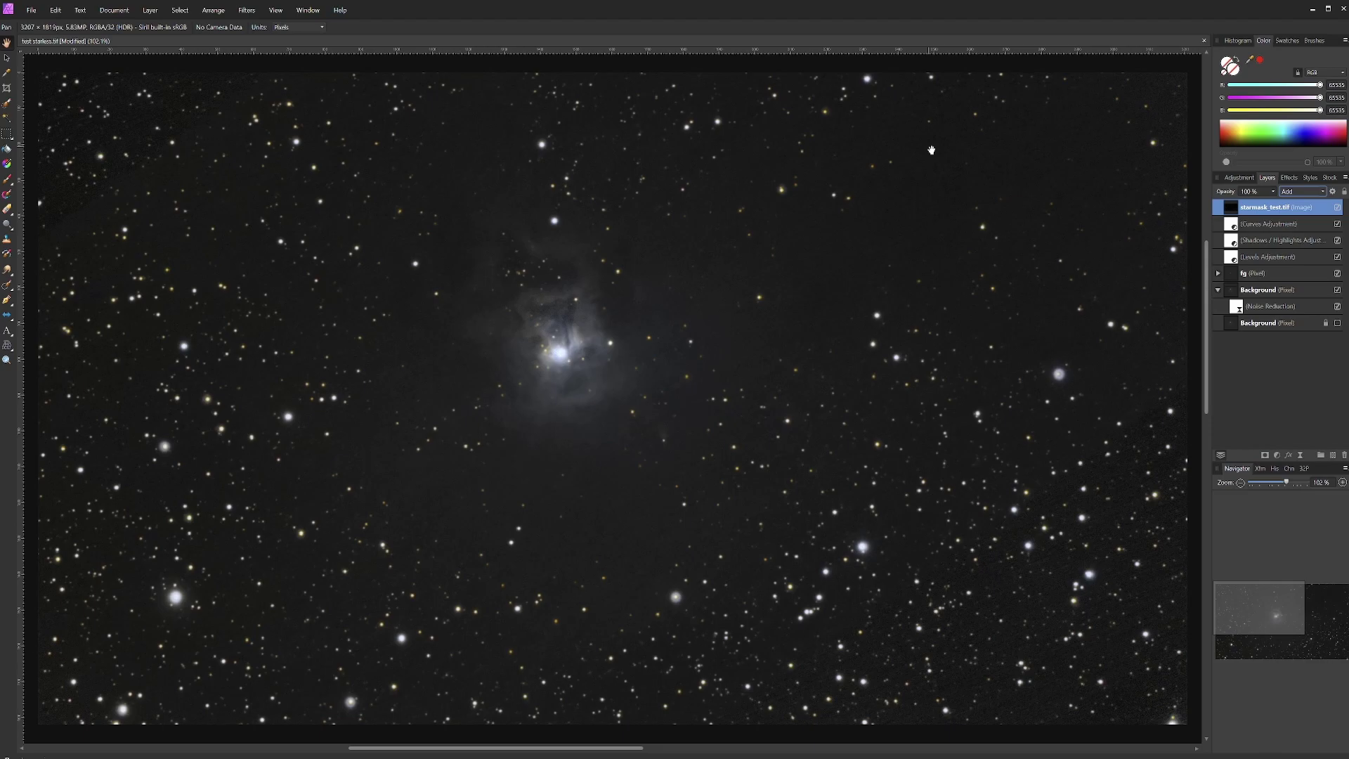
# - Add a Shadows / Highlights adjustment with Shadows lowered to about -96% to darken the sky
pyautogui.click(1238, 177)
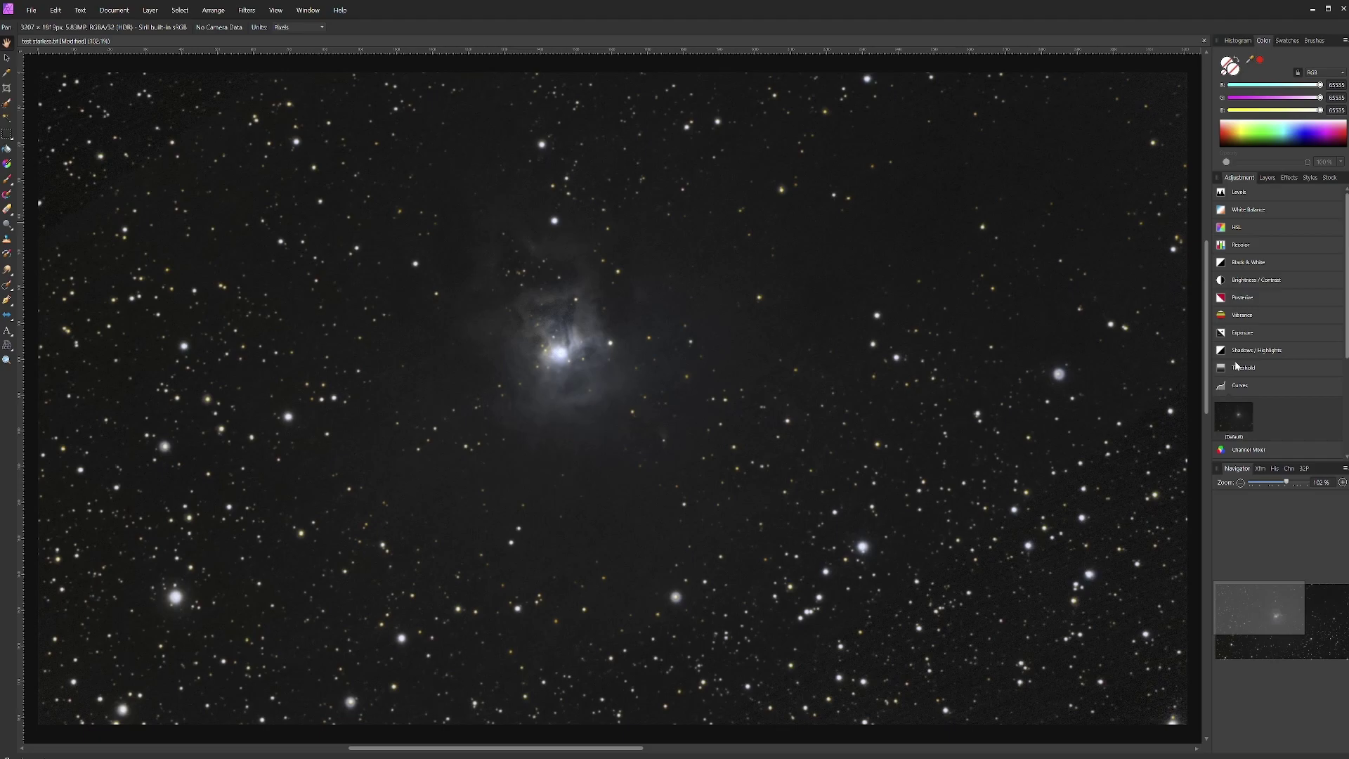
pyautogui.click(1256, 350)
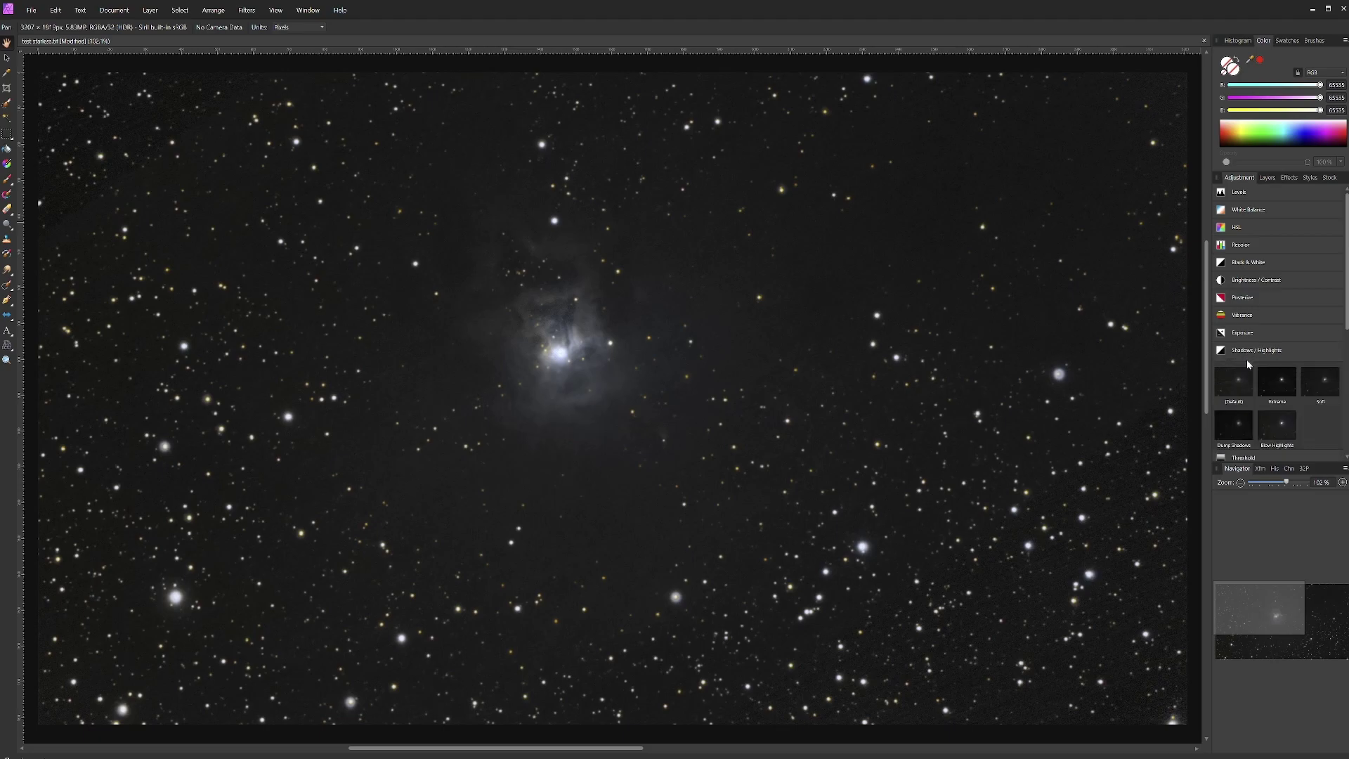
pyautogui.click(1266, 177)
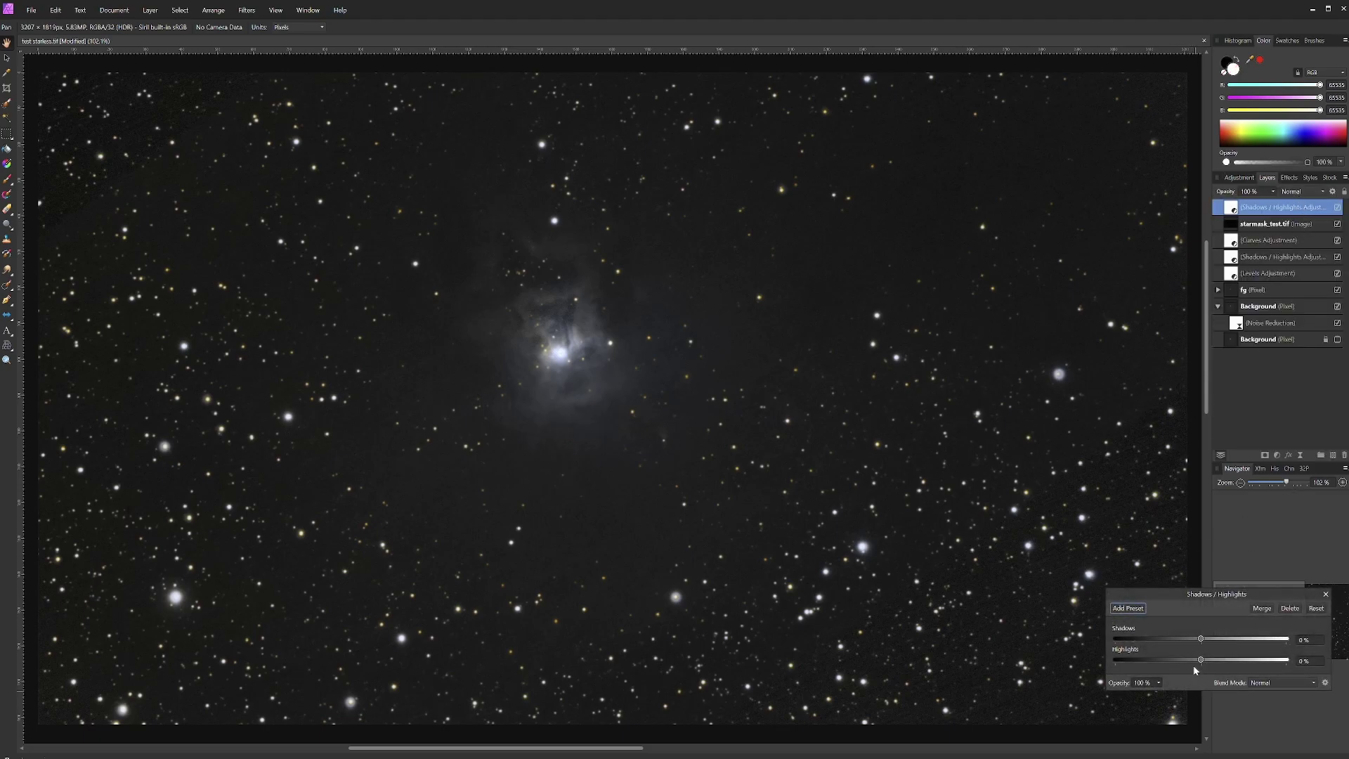
pyautogui.moveTo(1200, 640); pyautogui.dragTo(1165, 647)
pyautogui.click(1326, 593)
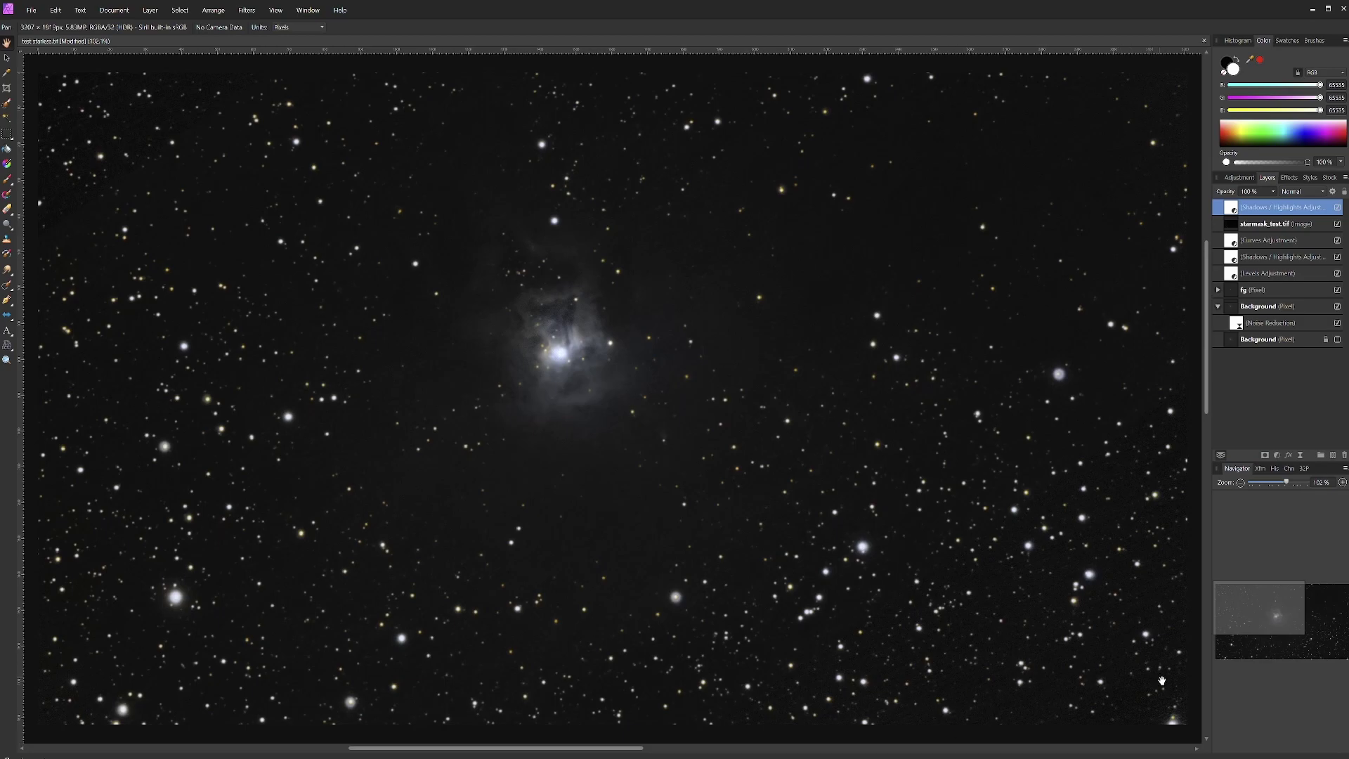